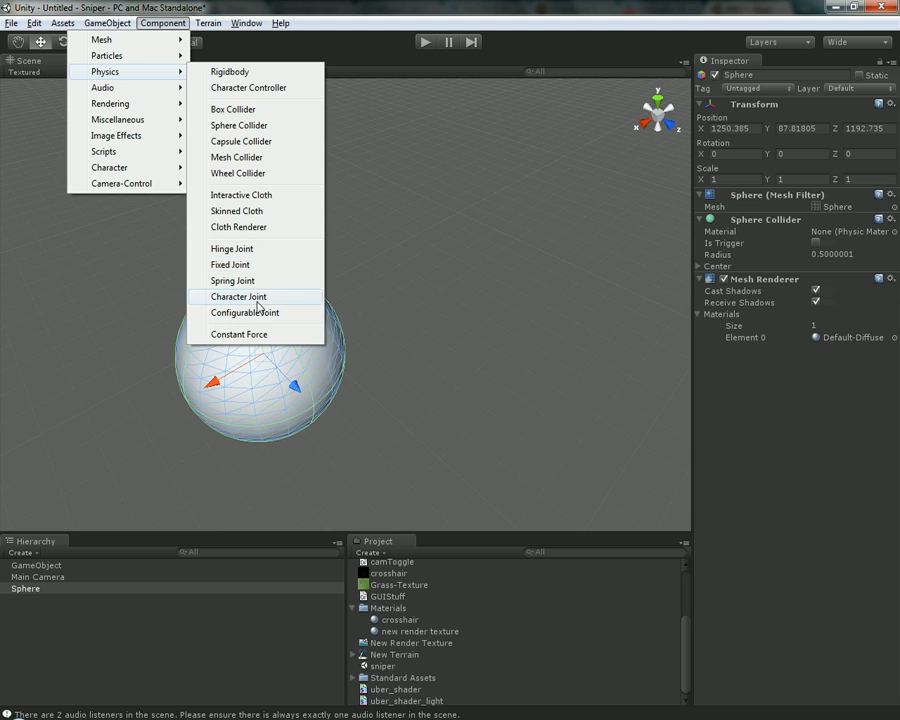
- Add a Light component to the sphere
mouse_move(151, 92)
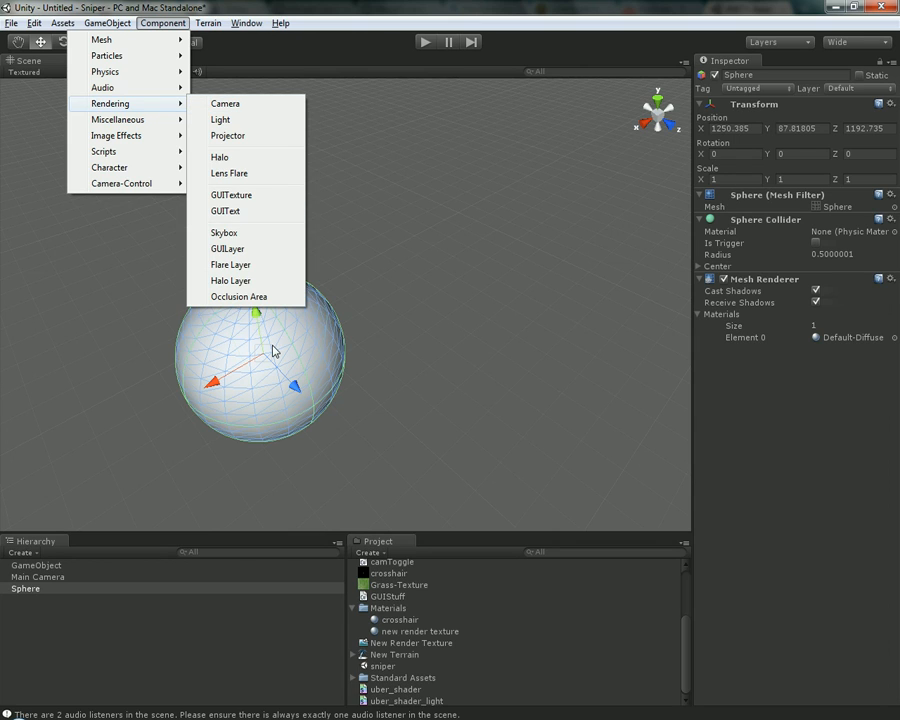
click(245, 125)
alt+drag(478, 402, 300, 160)
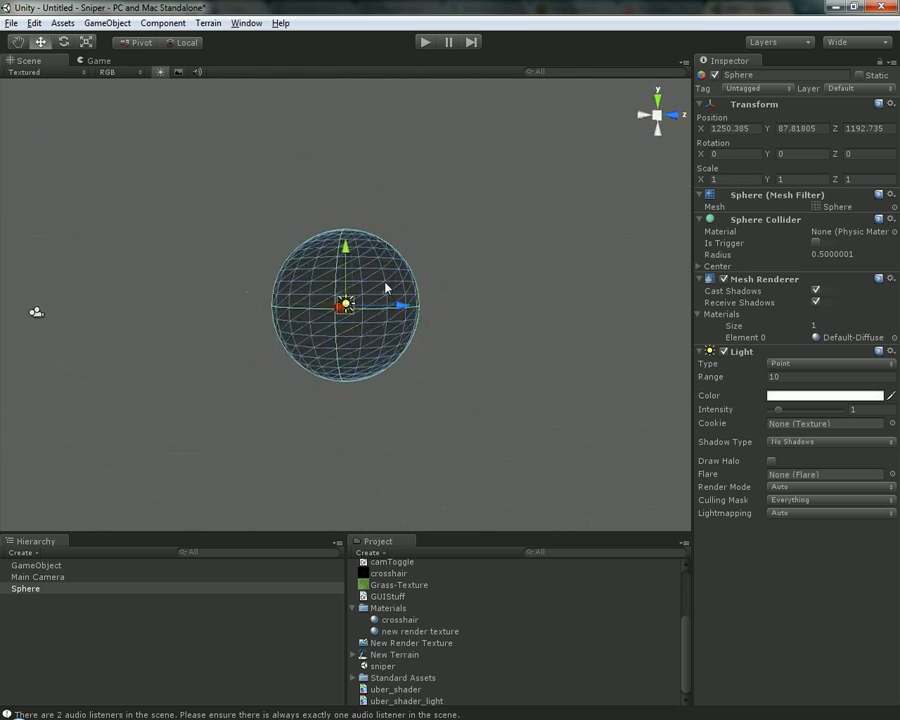
- Compare the sphere with the Scene view's lighting switched on and off from several angles
click(161, 72)
click(161, 72)
alt+drag(414, 238, 410, 300)
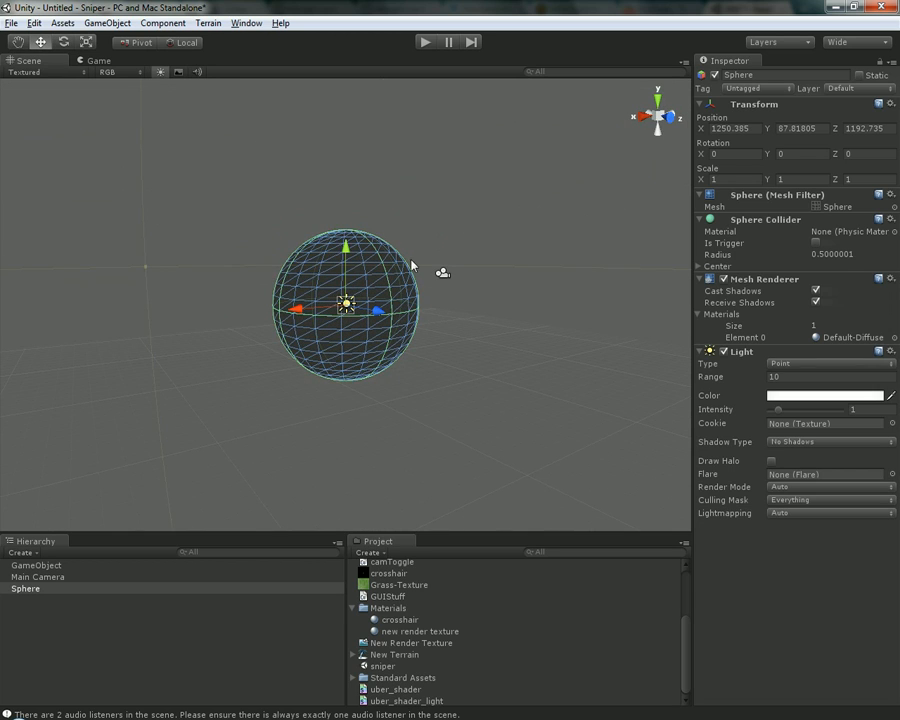
click(161, 72)
alt+drag(253, 195, 316, 182)
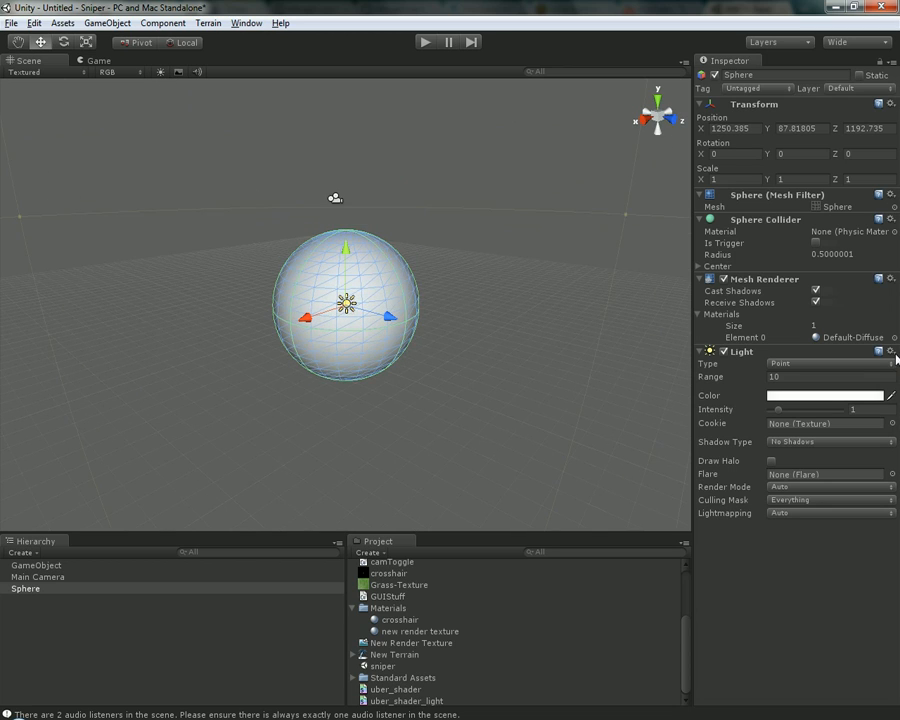
click(779, 352)
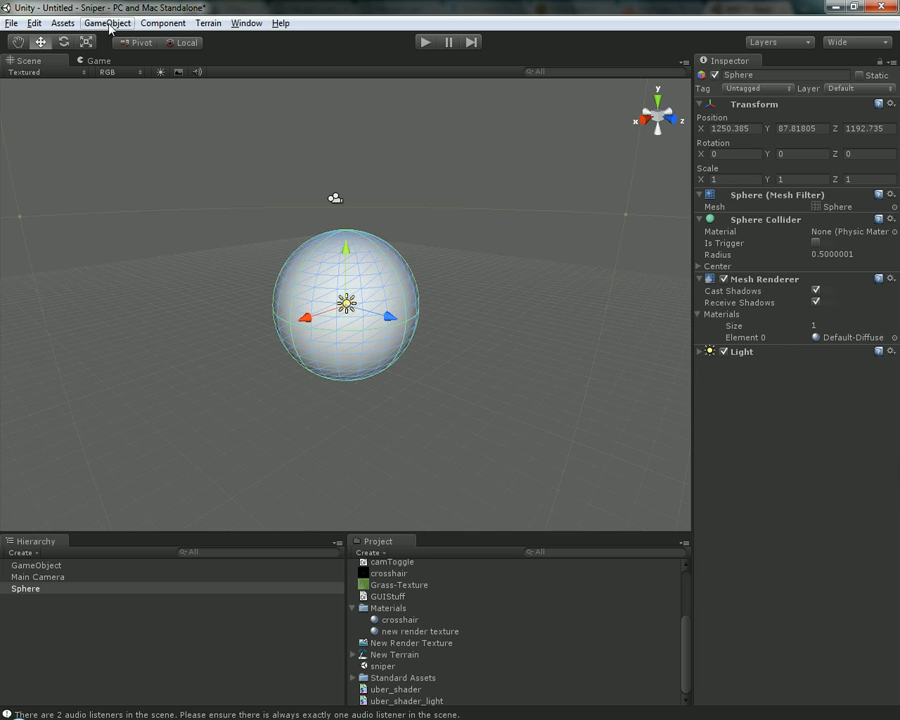
click(162, 23)
mouse_move(160, 140)
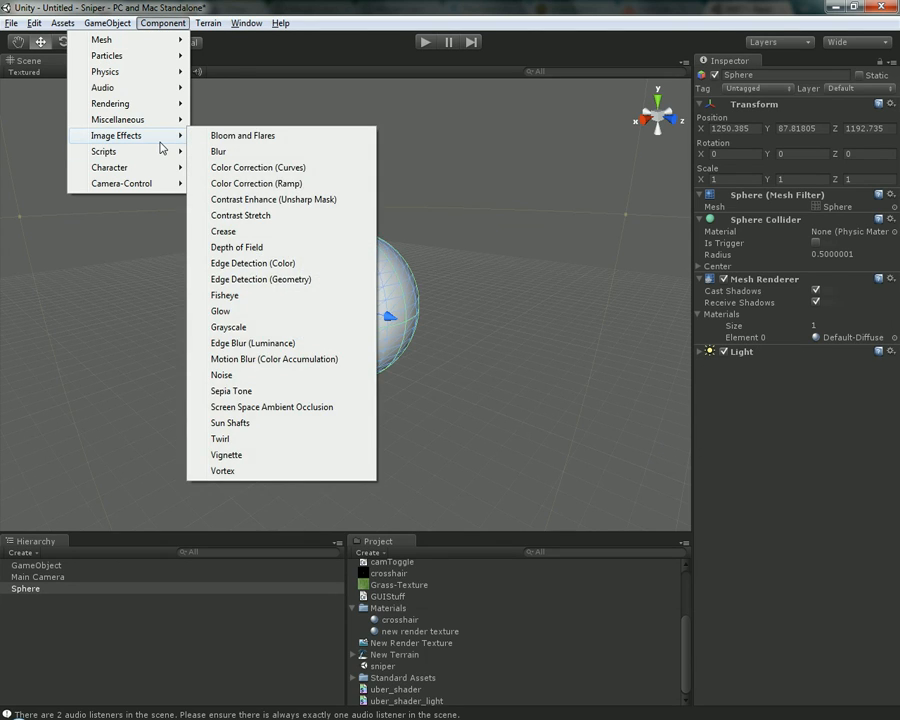
click(281, 5)
click(366, 310)
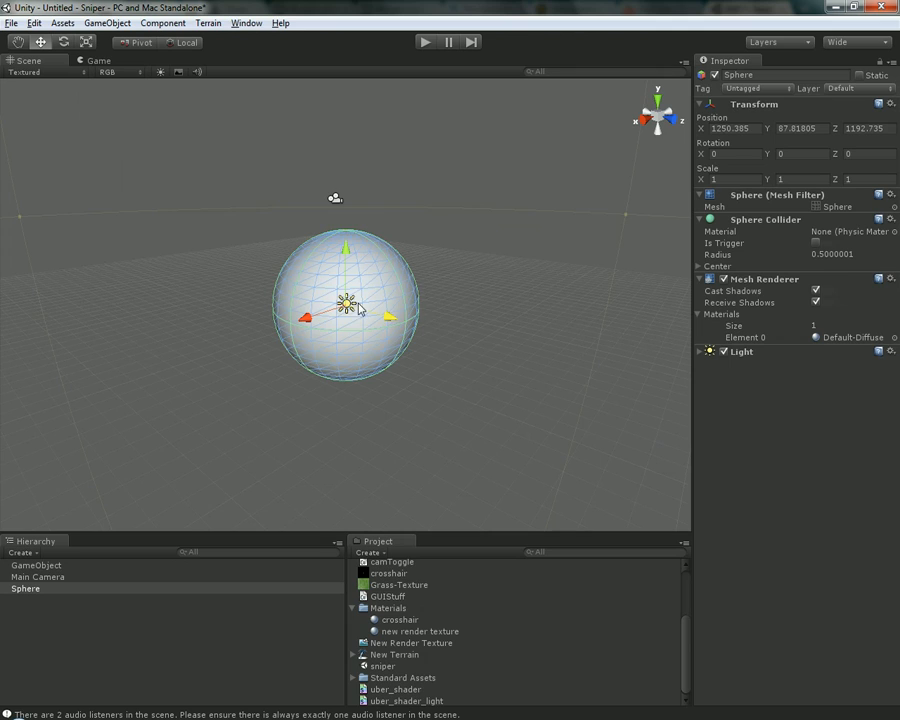
click(797, 352)
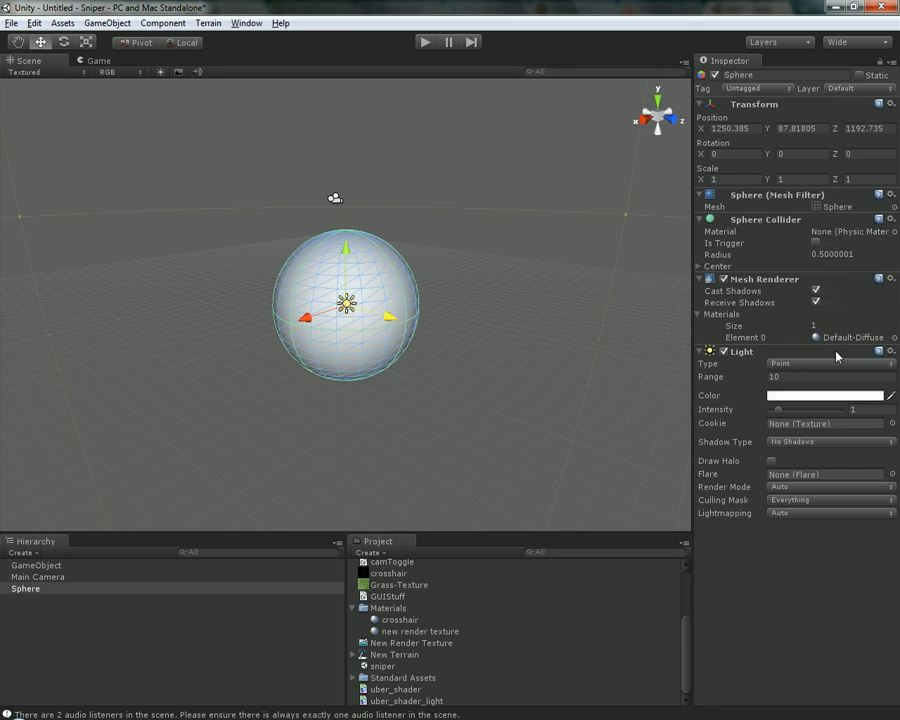
- Turn on the Scene view's lighting and remove the Light component from the sphere
click(160, 72)
alt+drag(390, 310, 428, 370)
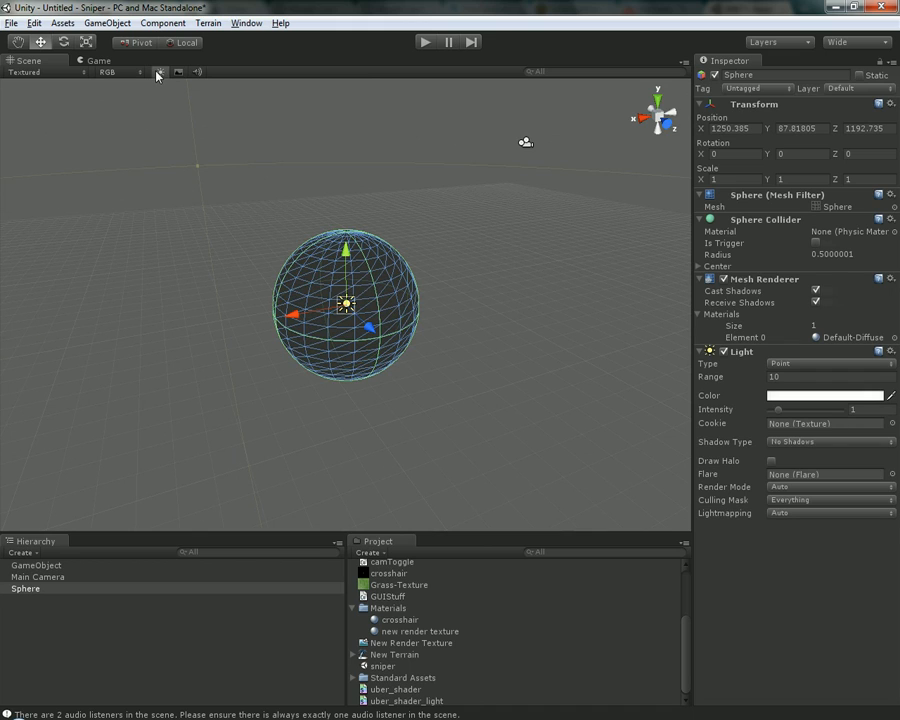
click(891, 352)
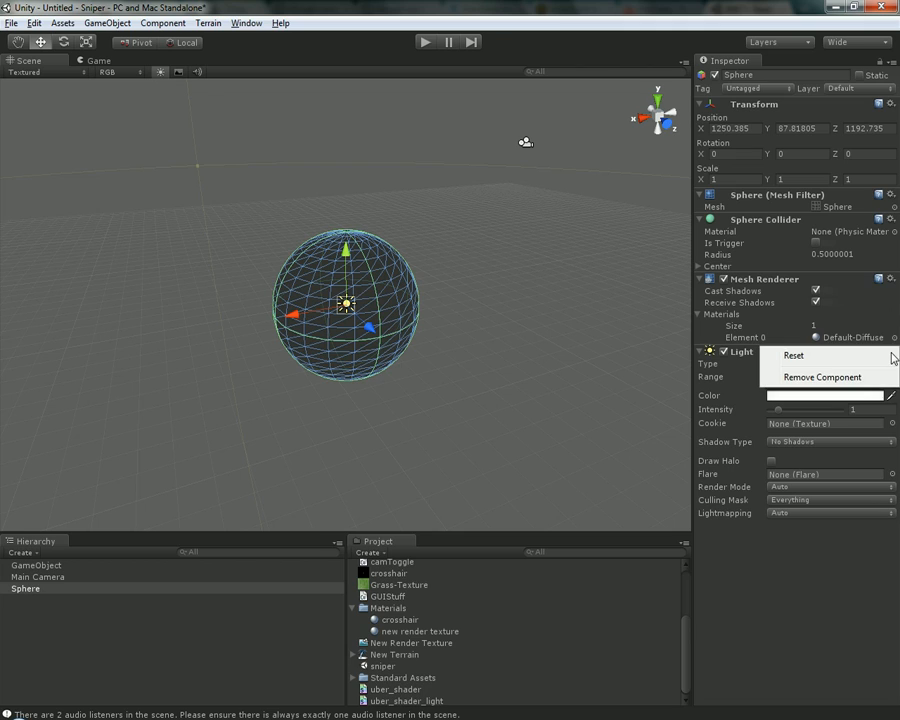
click(712, 382)
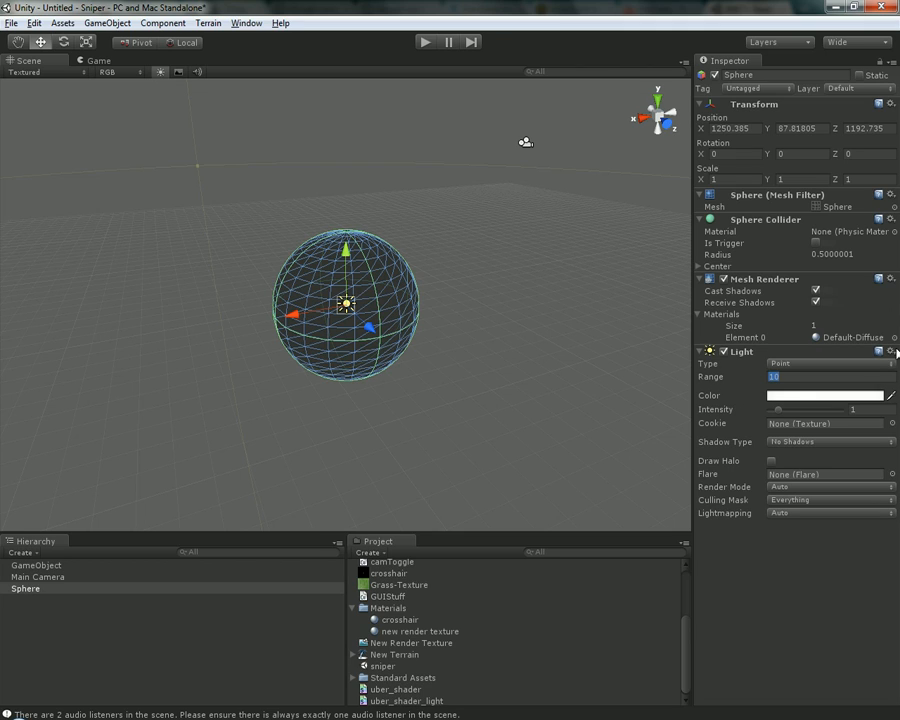
click(891, 353)
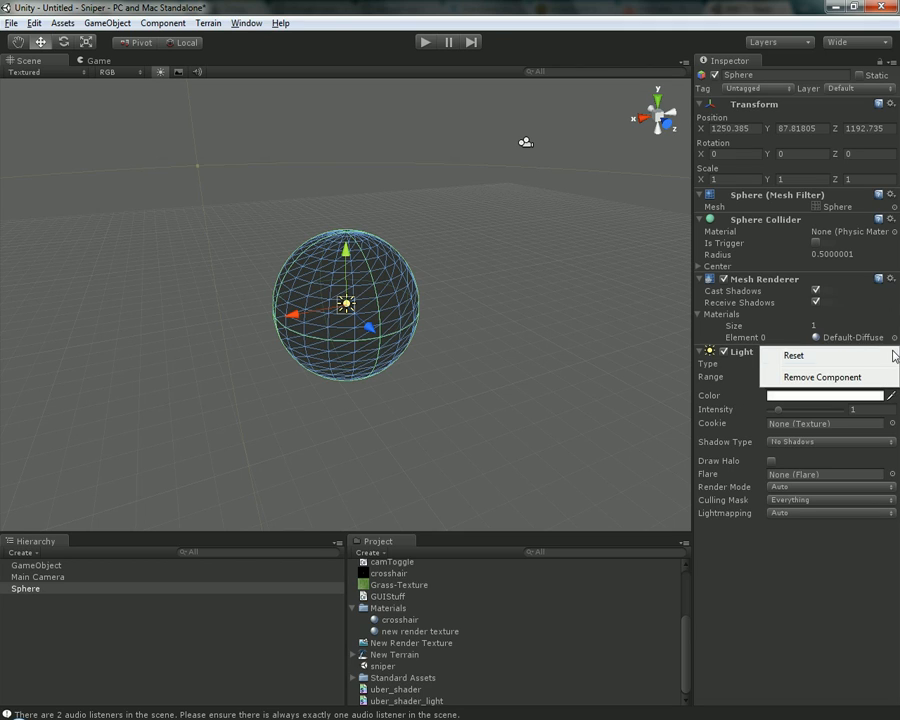
click(821, 378)
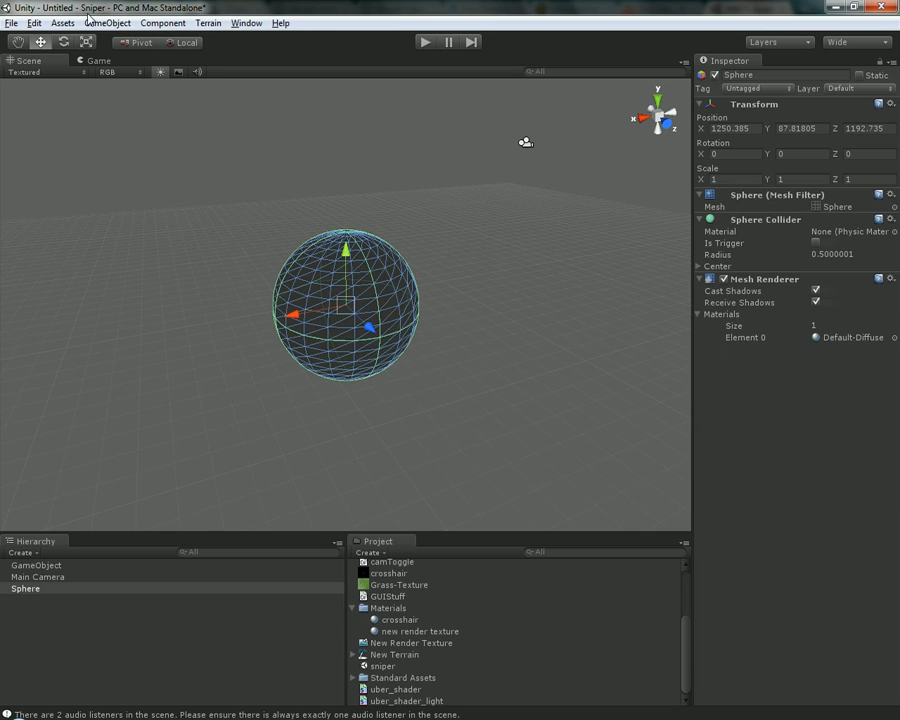
- Turn off the Scene view's lighting
click(160, 71)
click(160, 75)
click(160, 75)
alt+drag(333, 271, 288, 252)
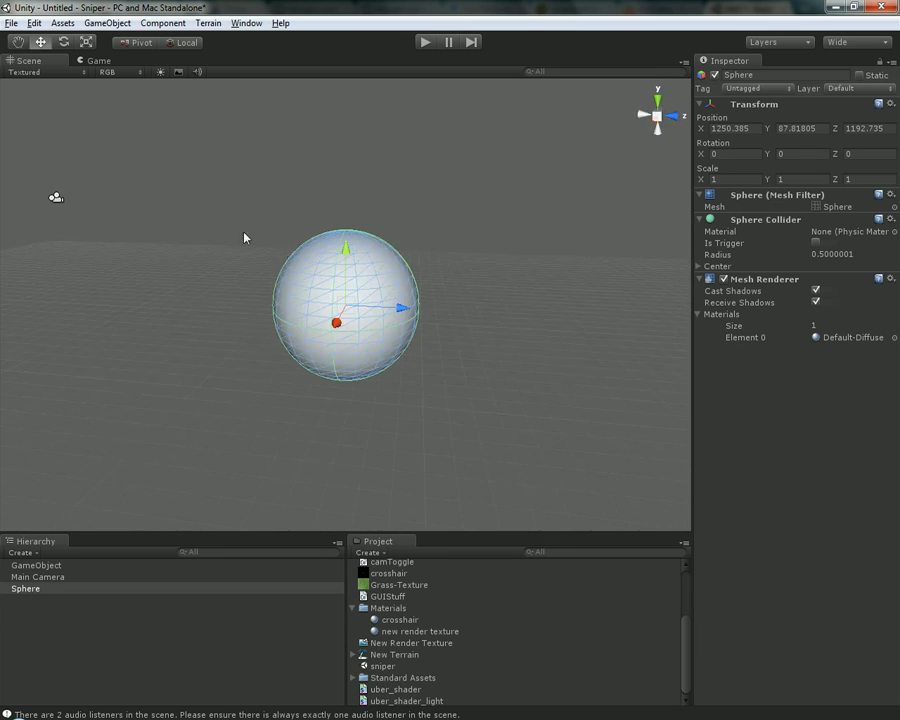
- Frame the Main Camera in the Scene view and move it along its X axis
click(55, 197)
key(f)
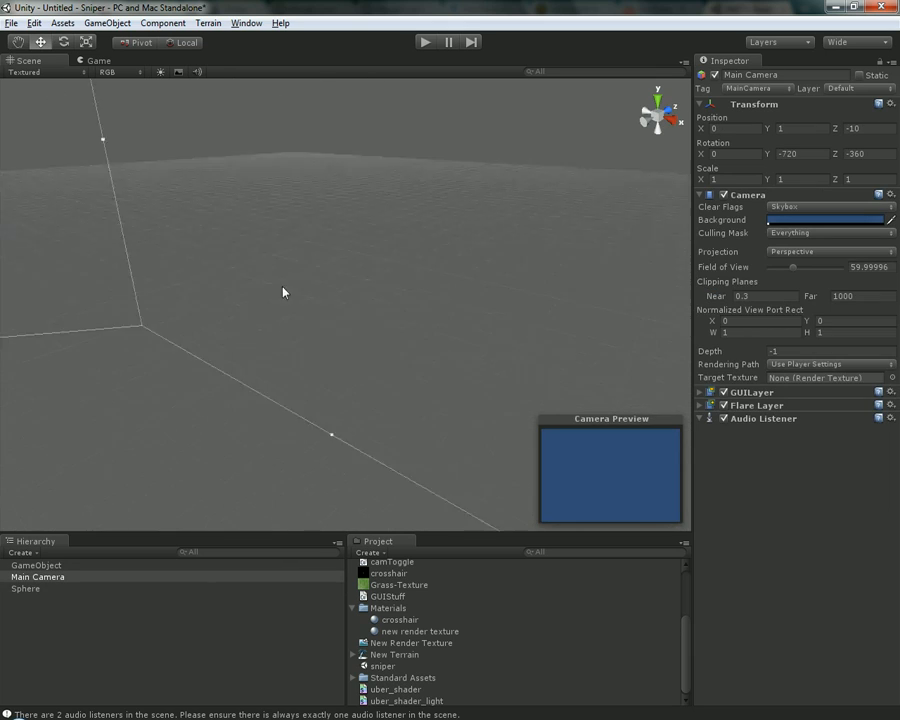
alt+drag(454, 299, 546, 297)
drag(399, 306, 665, 304)
alt+drag(616, 268, 206, 282)
- Set the sphere's position to X 0, Y 0, Z 0
click(41, 591)
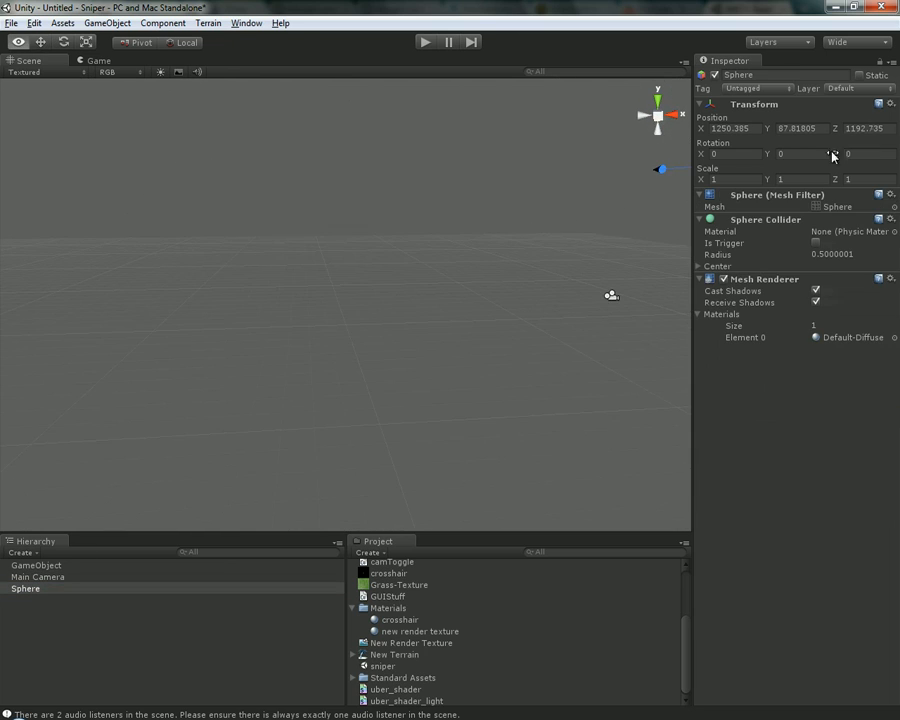
click(752, 132)
text(0)
key(Tab)
text(0)
key(Tab)
text(0)
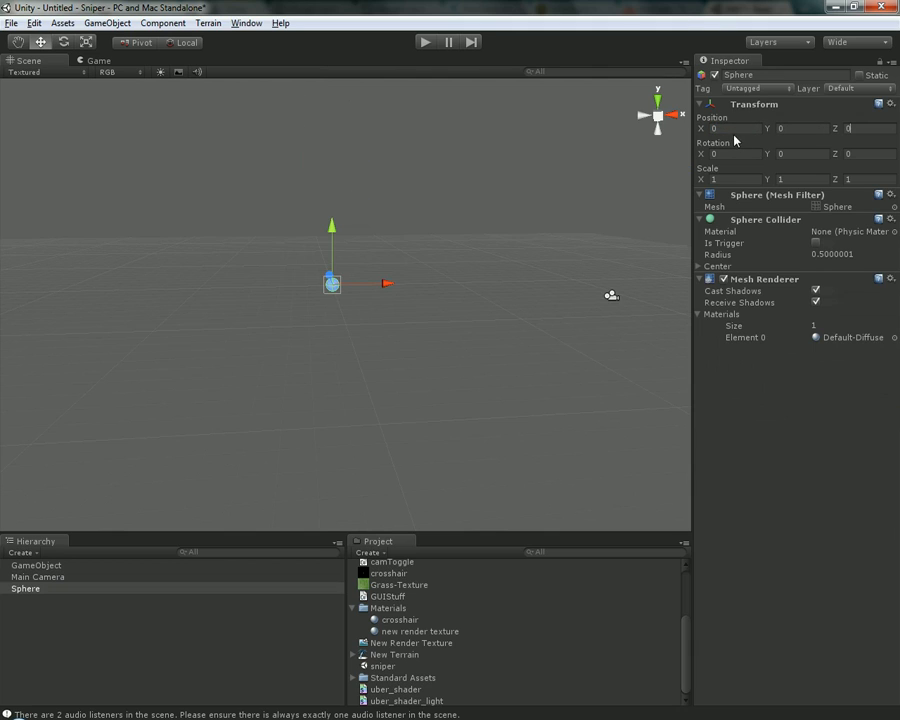
- Move the Main Camera in front of the sphere, to about X -0.04, Y -0.23, Z -3.84, and check the framing in the Game view
click(46, 577)
drag(654, 297, 432, 298)
drag(404, 251, 405, 282)
drag(463, 335, 406, 340)
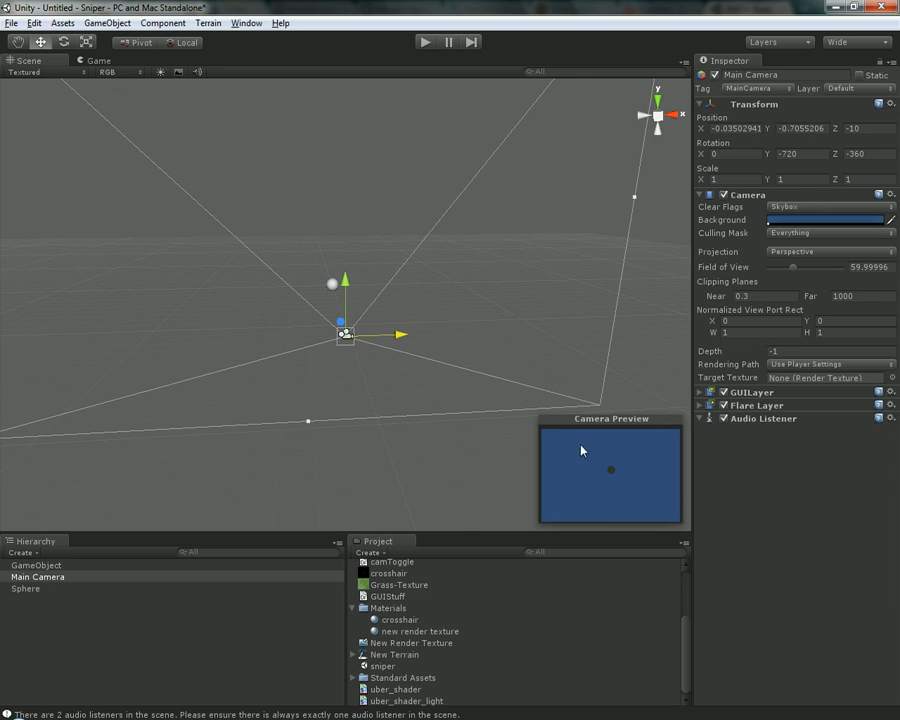
alt+drag(526, 325, 179, 325)
drag(396, 335, 502, 334)
drag(453, 288, 454, 284)
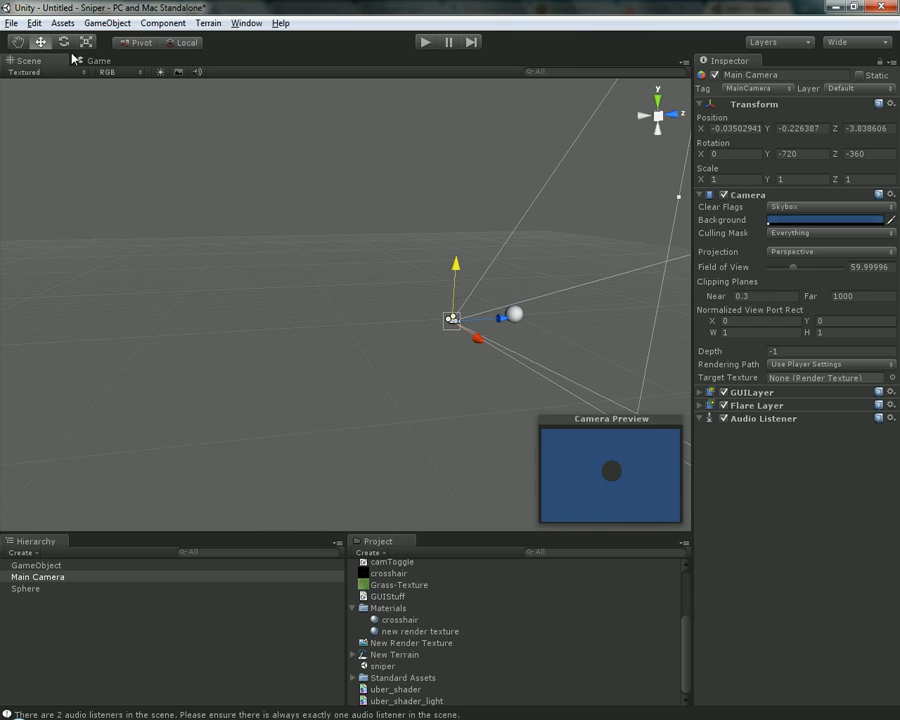
click(105, 60)
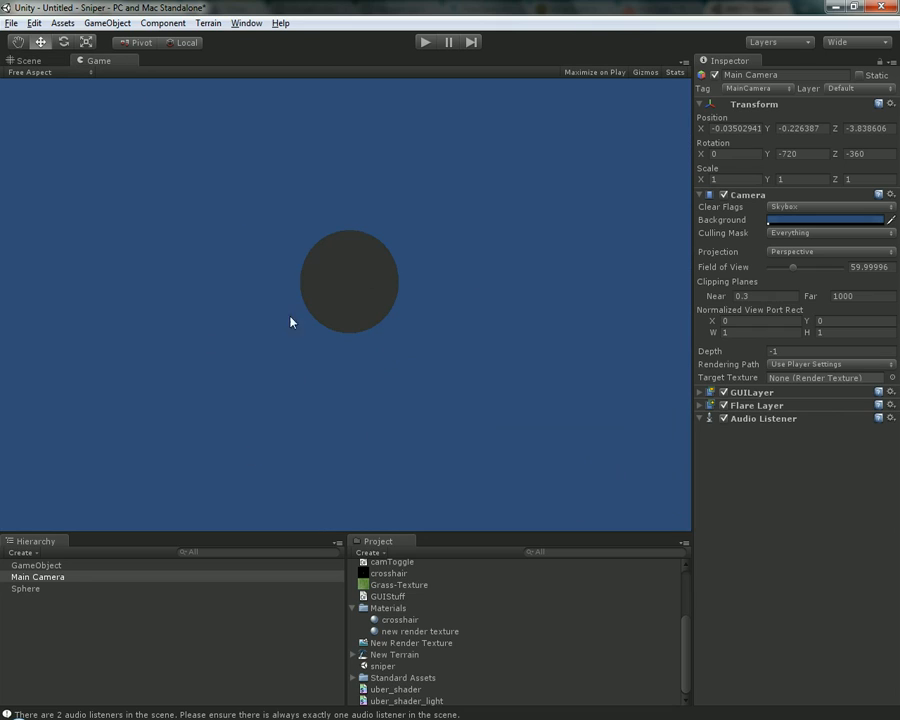
click(29, 61)
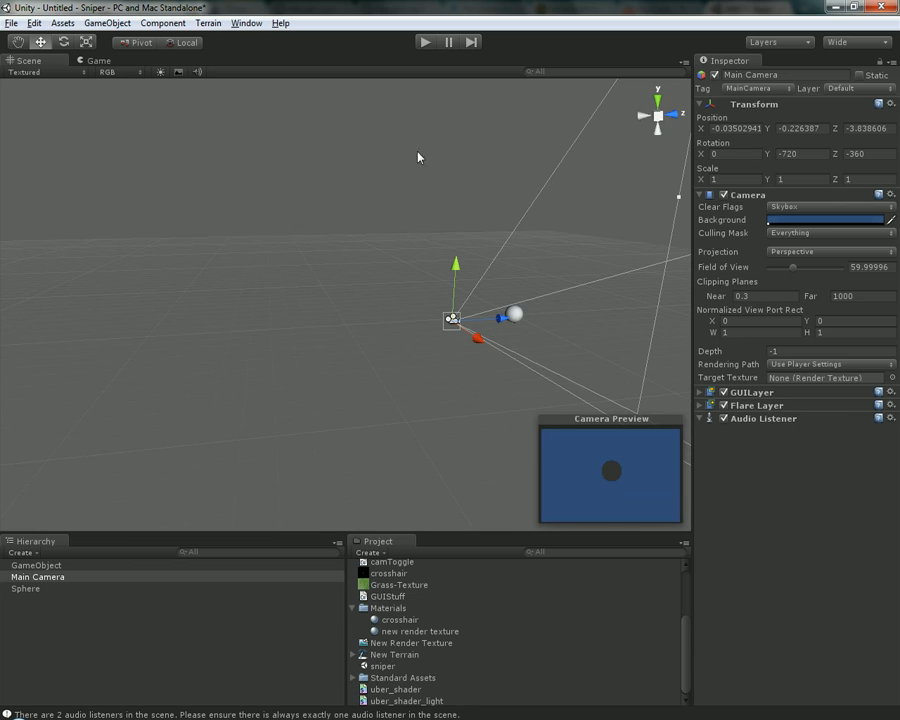
click(162, 22)
mouse_move(211, 28)
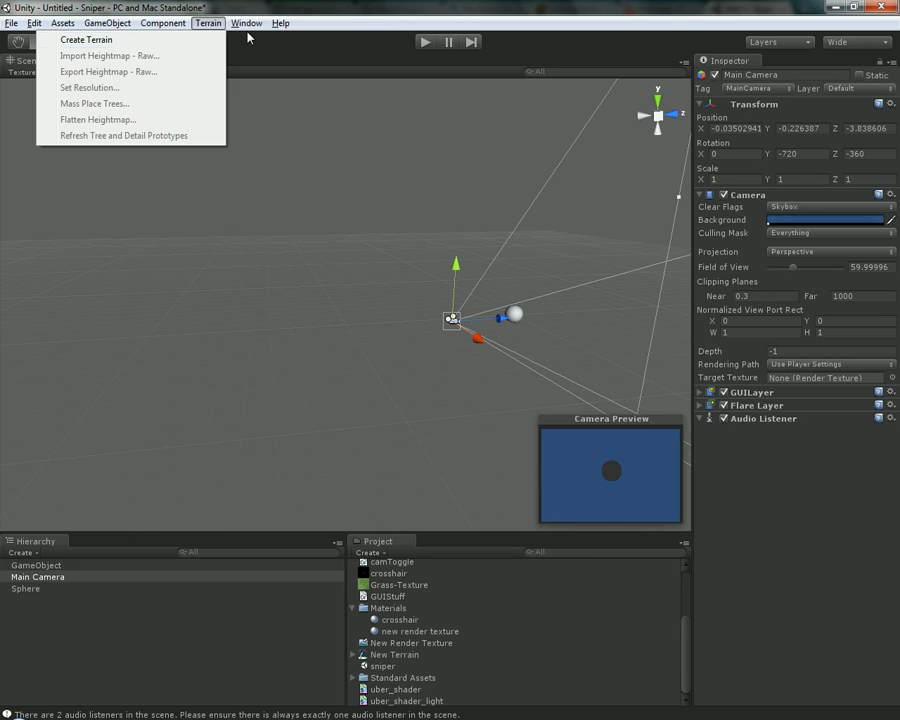
mouse_move(246, 23)
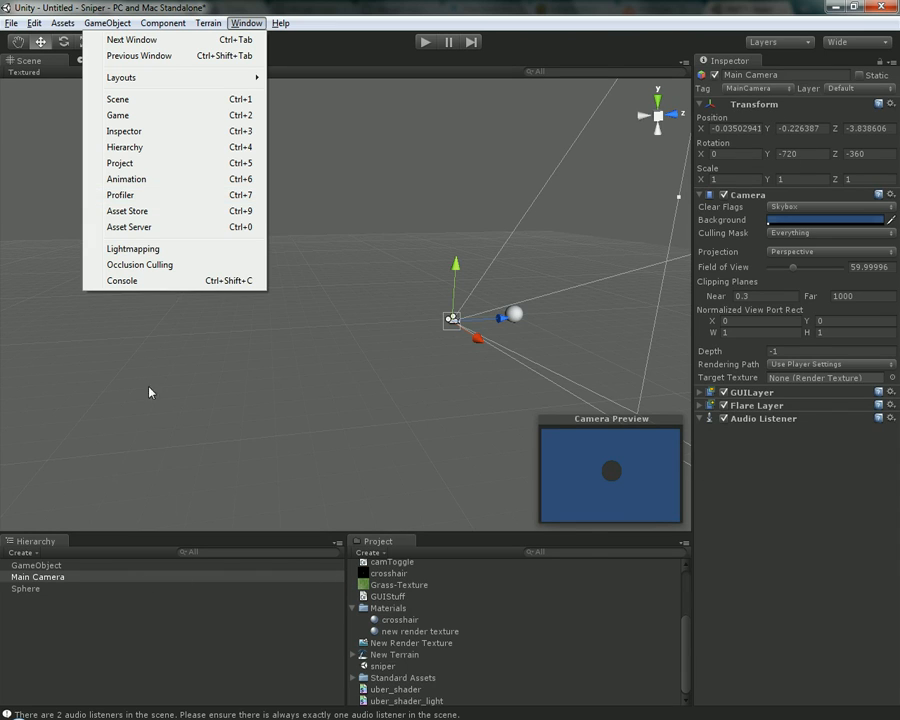
click(324, 4)
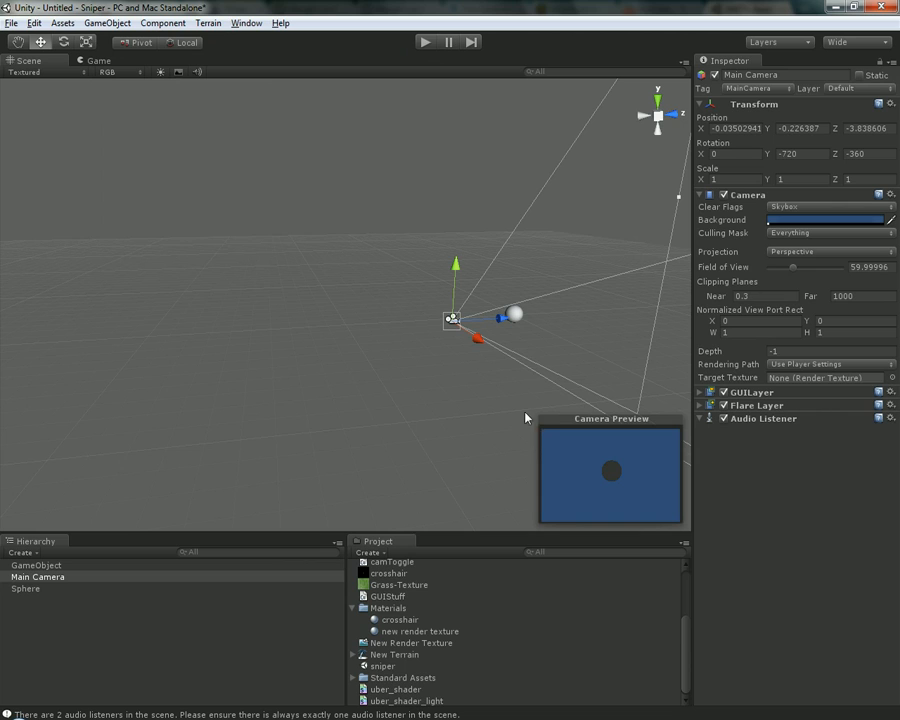
- Run the scene in play mode three times, pausing during the first run and stopping after each one
click(420, 46)
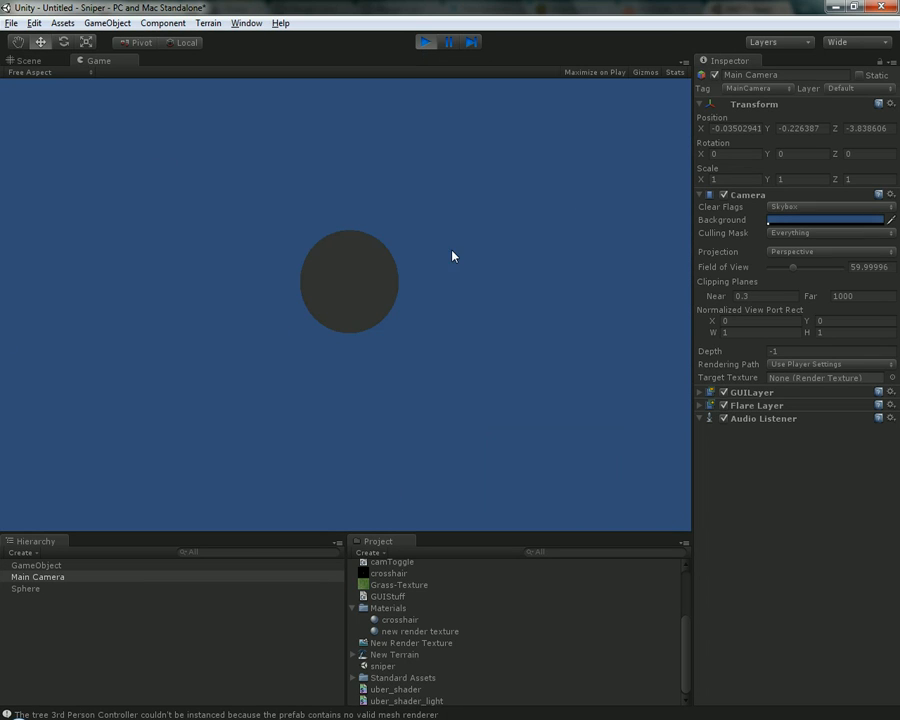
click(450, 44)
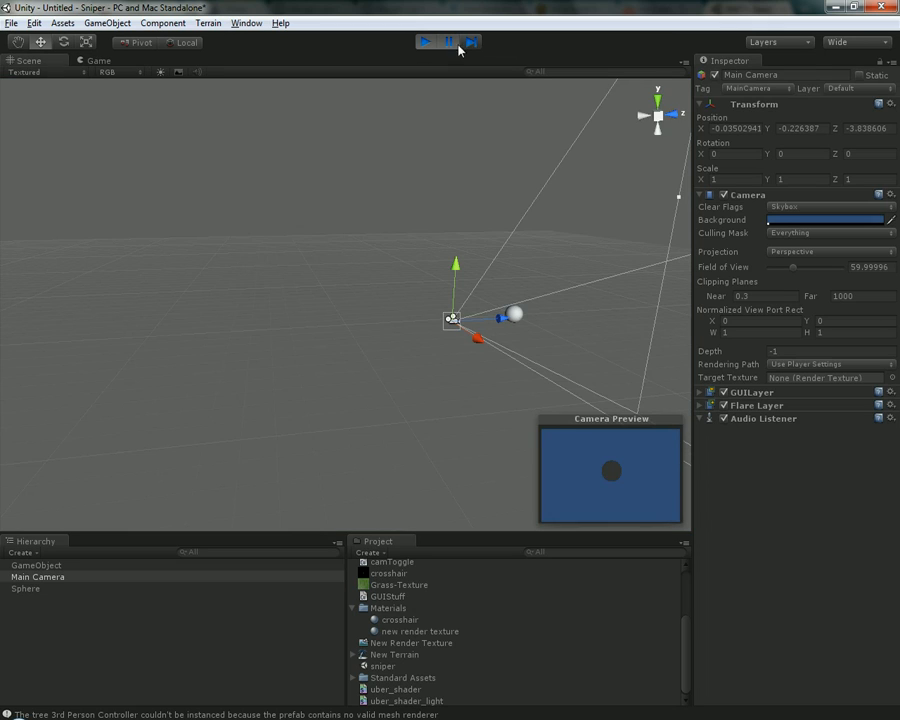
key(ctrl+p)
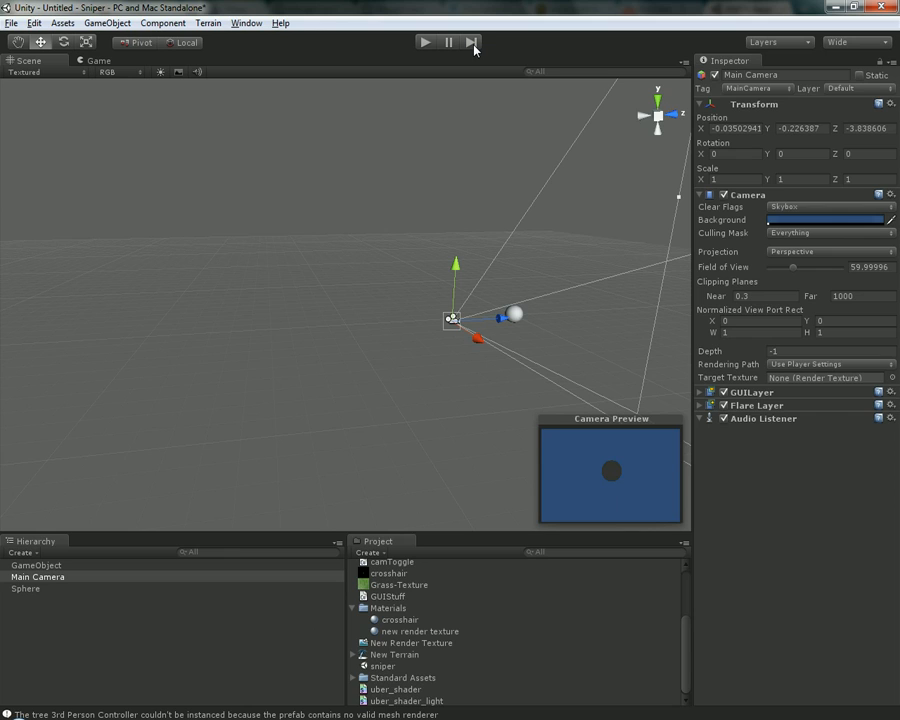
click(425, 42)
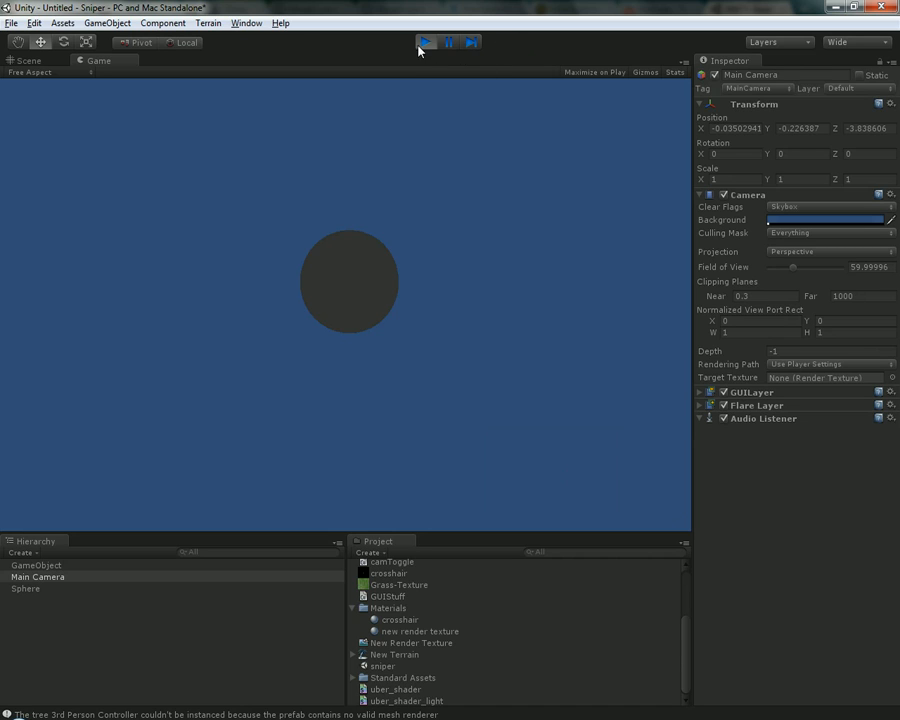
click(424, 44)
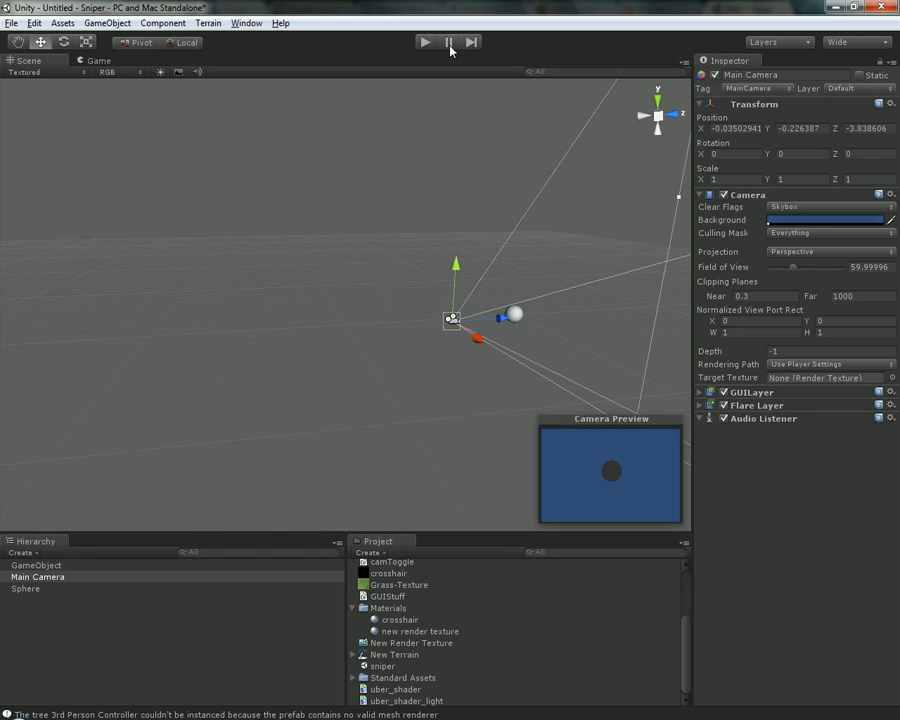
click(426, 41)
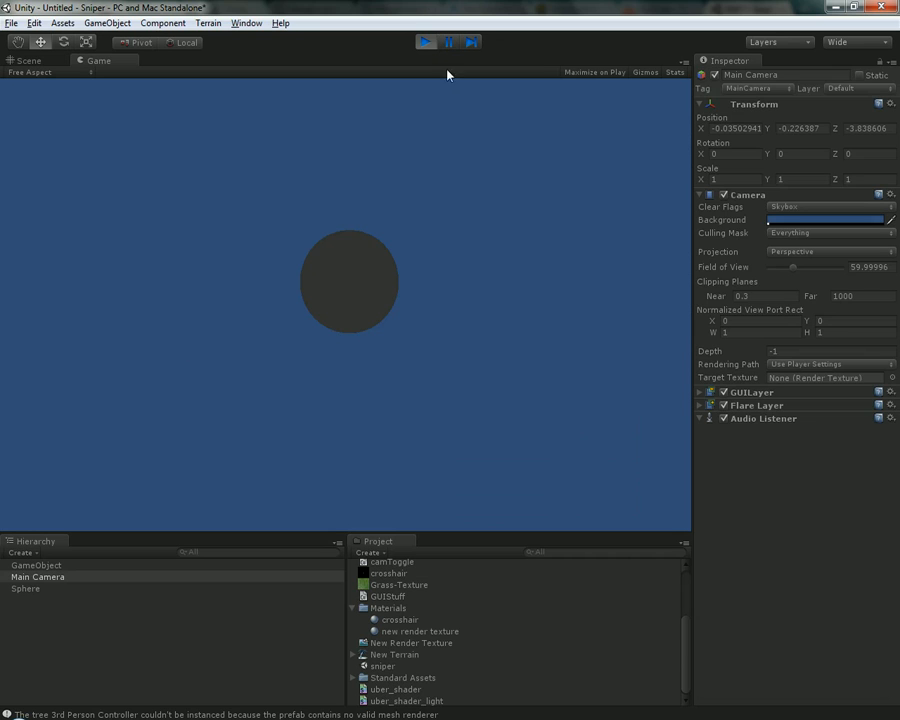
click(428, 43)
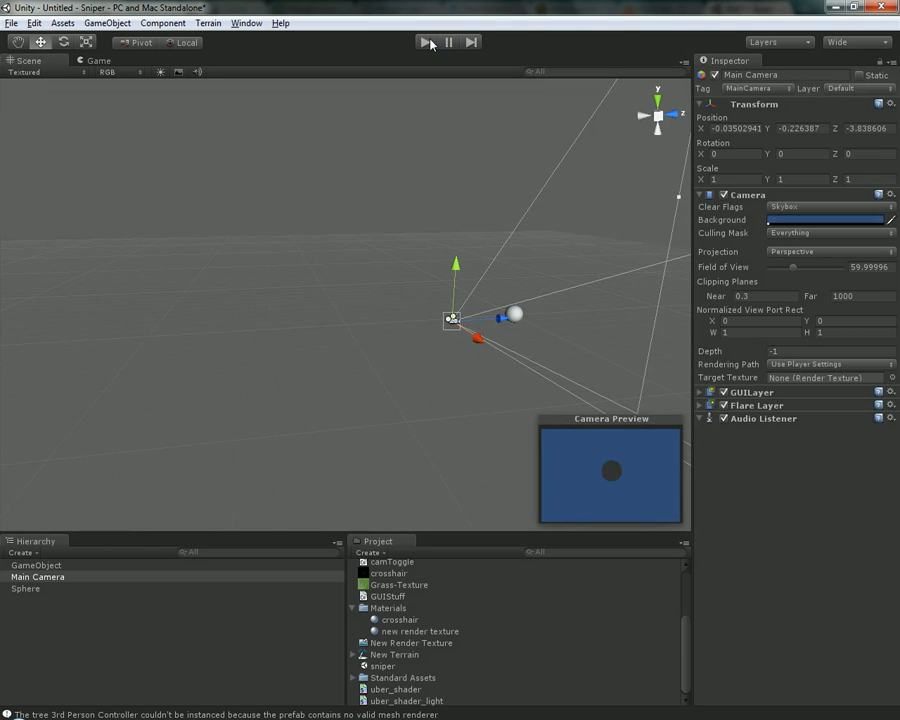
click(796, 42)
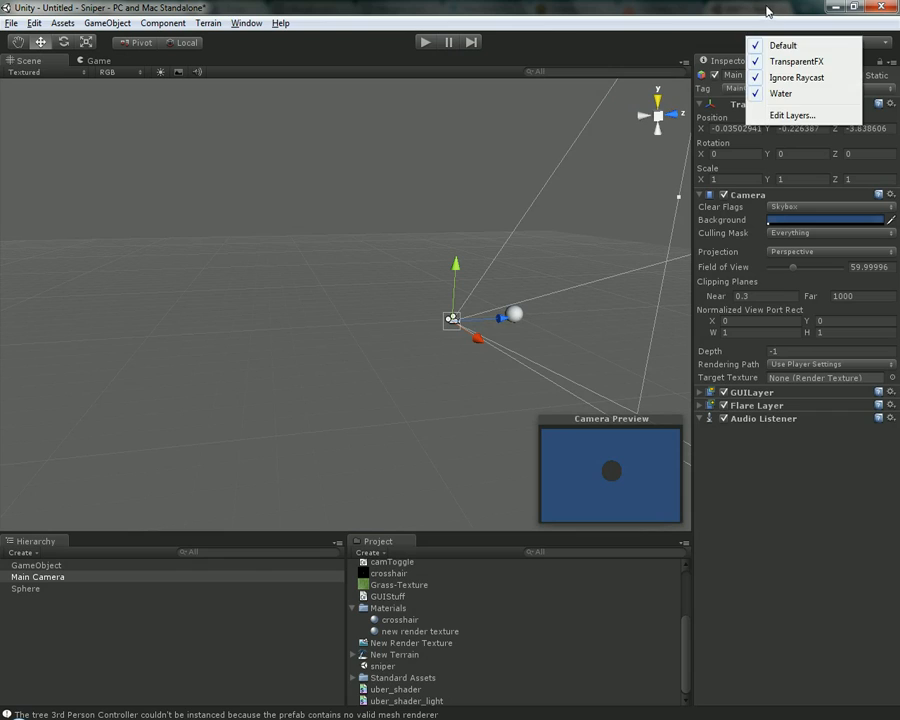
click(765, 7)
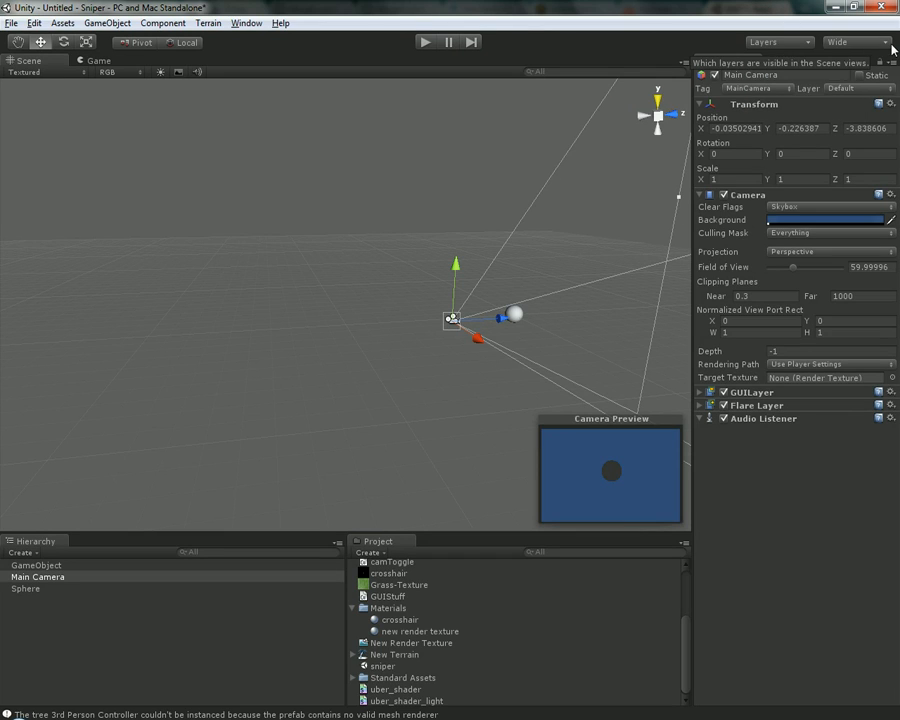
click(888, 44)
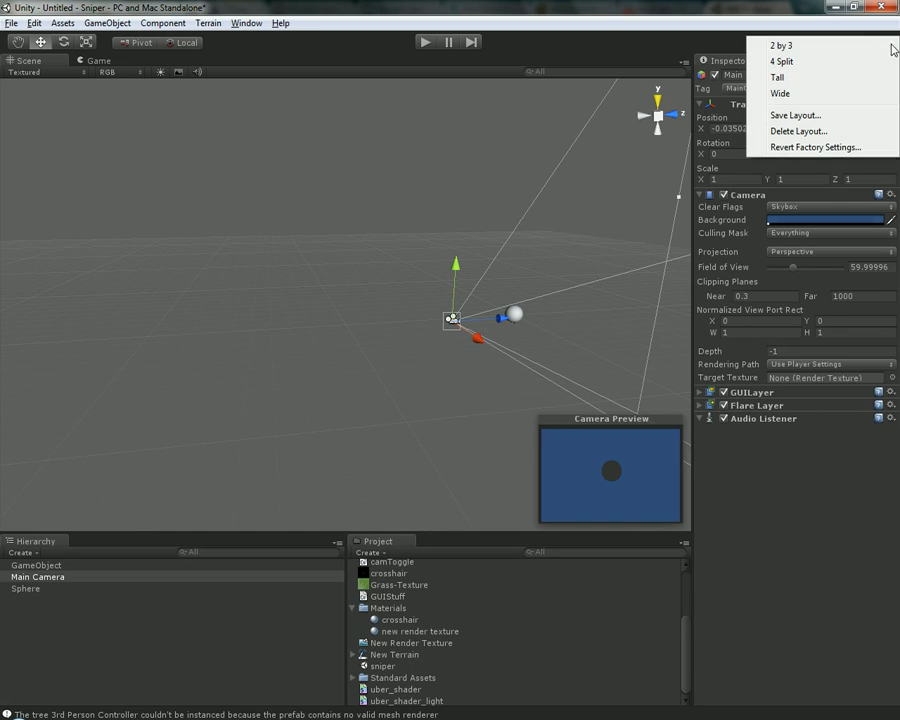
click(388, 6)
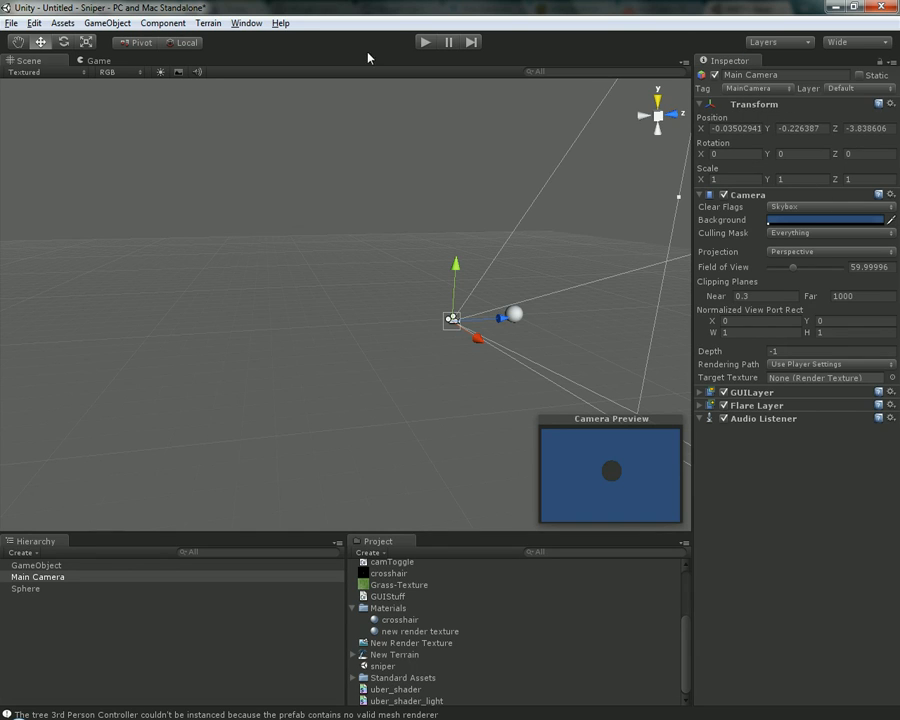
- Try the 2 by 3 and 4 Split editor layouts
click(848, 45)
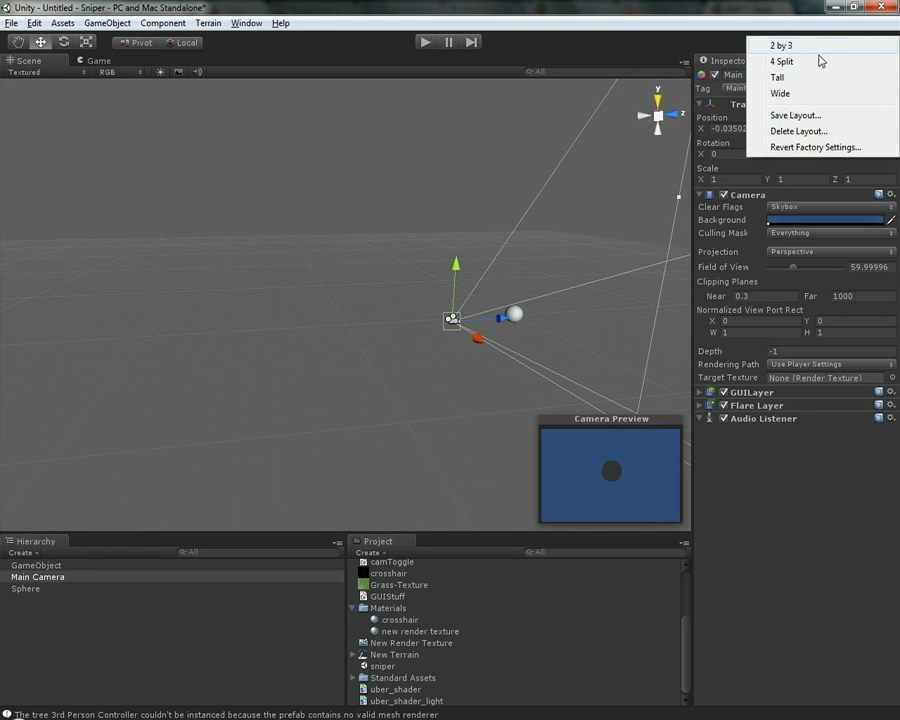
click(780, 45)
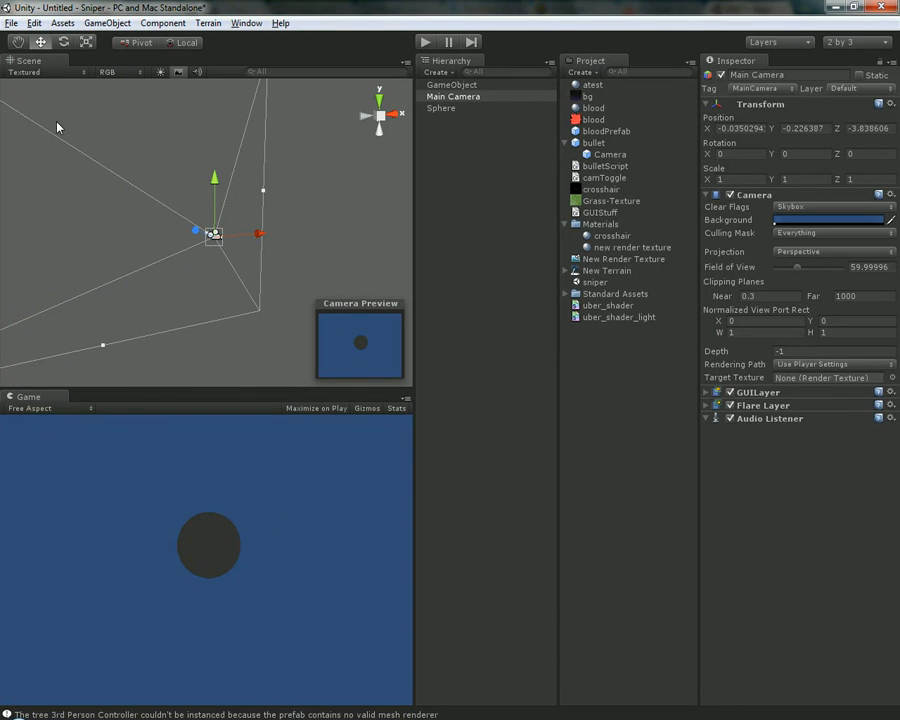
click(855, 42)
click(782, 61)
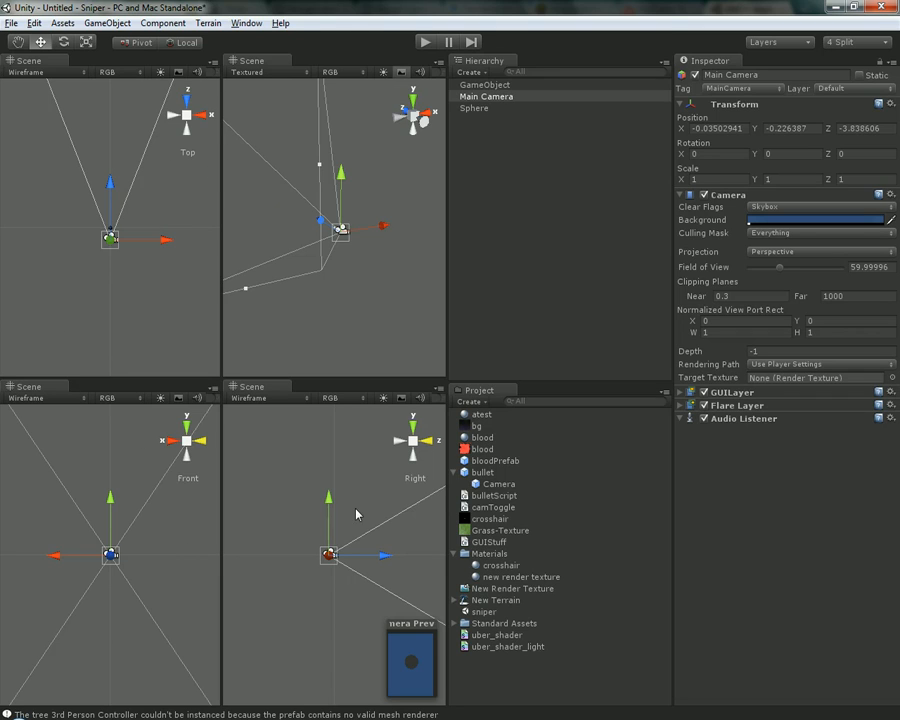
- Orbit the perspective Scene view and raise the Main Camera to about Y 8.64
alt+drag(389, 230, 293, 259)
drag(329, 187, 305, 232)
key(ctrl+z)
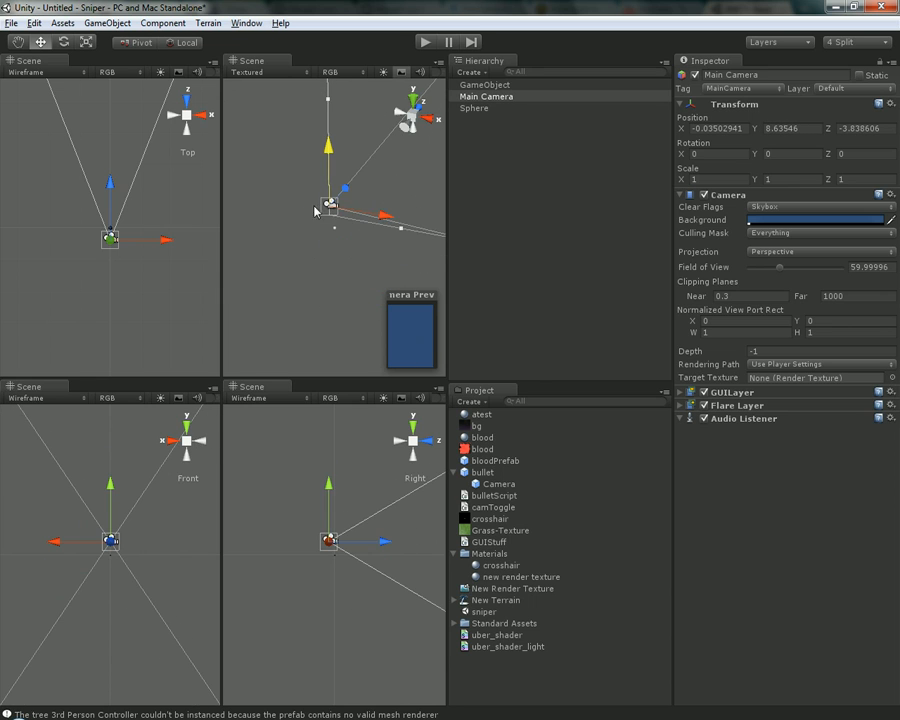
drag(110, 192, 158, 251)
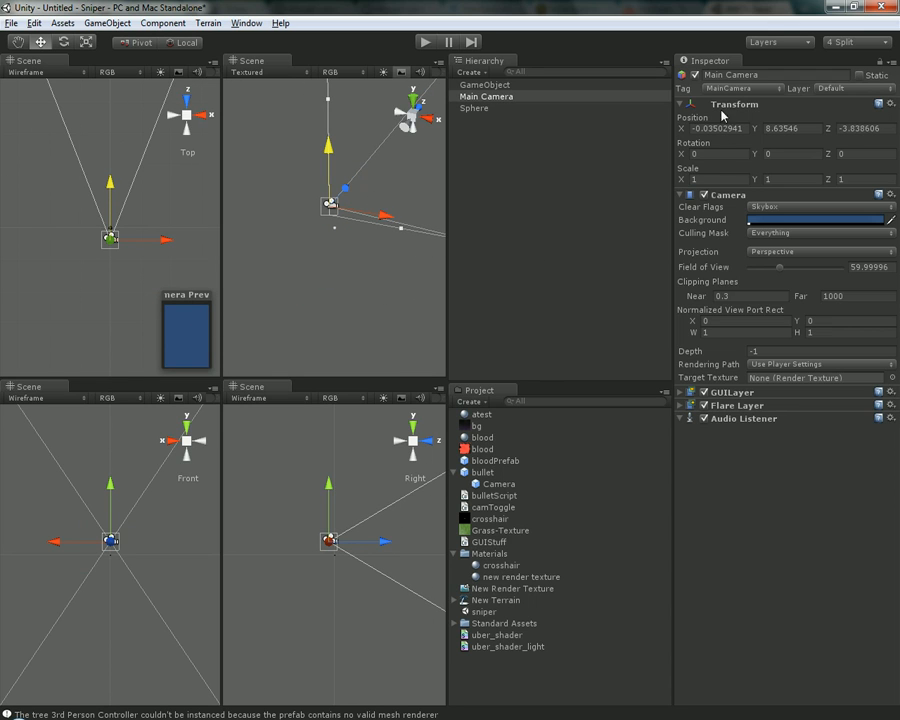
- Try the Tall editor layout and return to the Wide layout
click(858, 42)
click(776, 74)
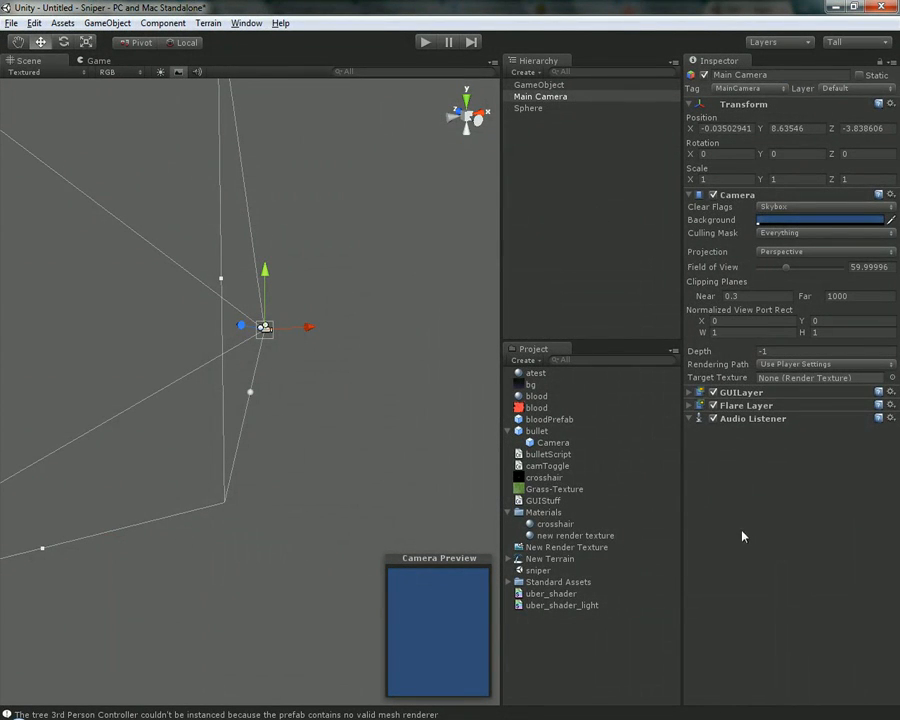
click(864, 42)
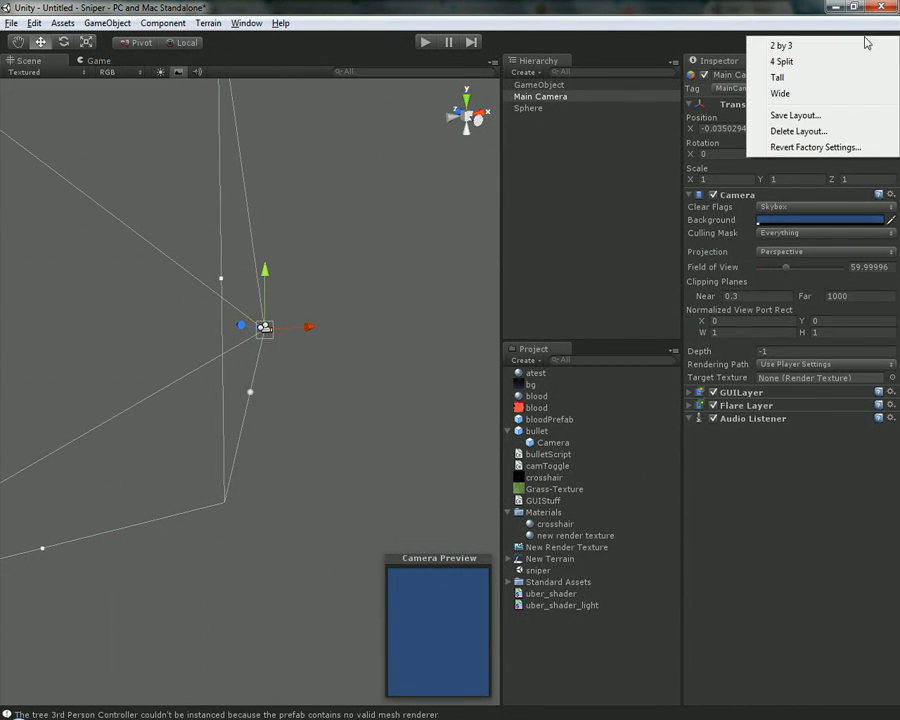
click(802, 93)
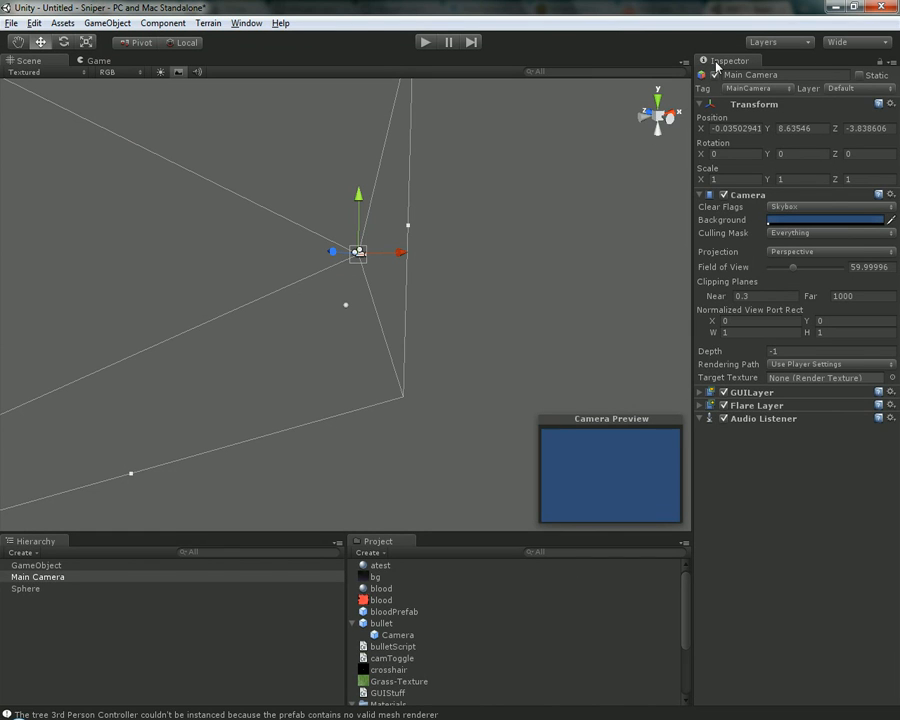
- Detach the Inspector as a floating window, redock it beside the Scene view and resize the docked panels
drag(745, 62, 491, 364)
drag(639, 73, 383, 339)
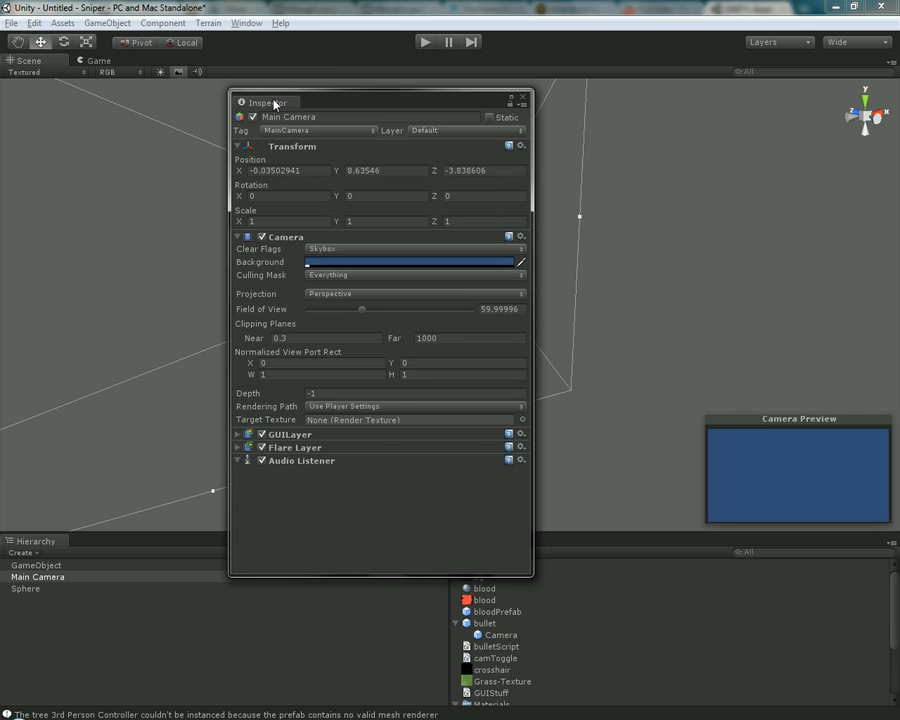
drag(249, 102, 746, 116)
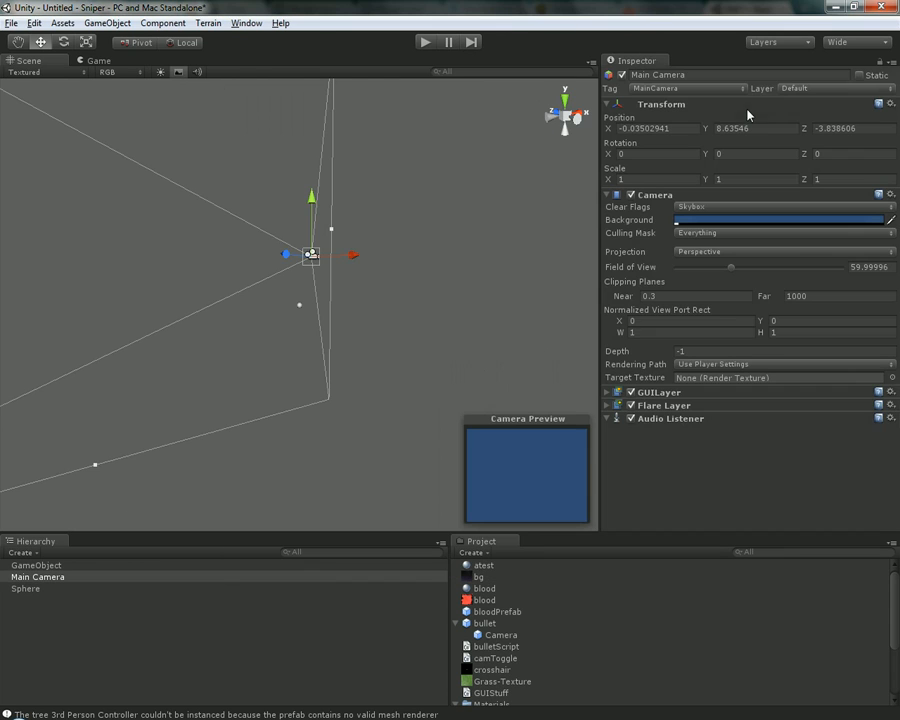
drag(606, 126, 793, 171)
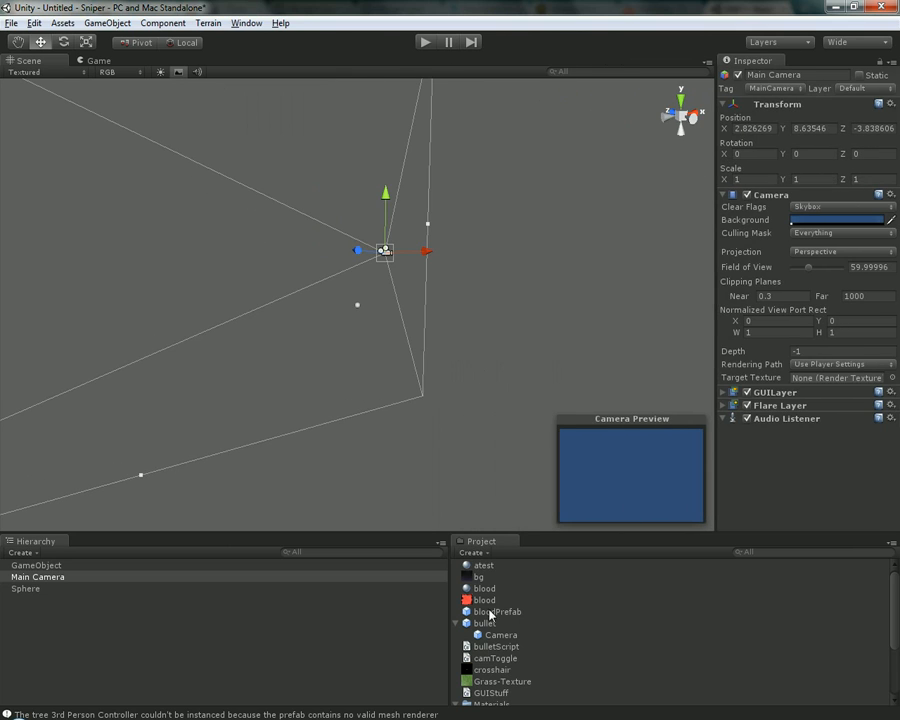
mouse_move(500, 540)
mouse_down()
mouse_move(510, 324)
mouse_move(536, 260)
mouse_move(500, 549)
mouse_up()
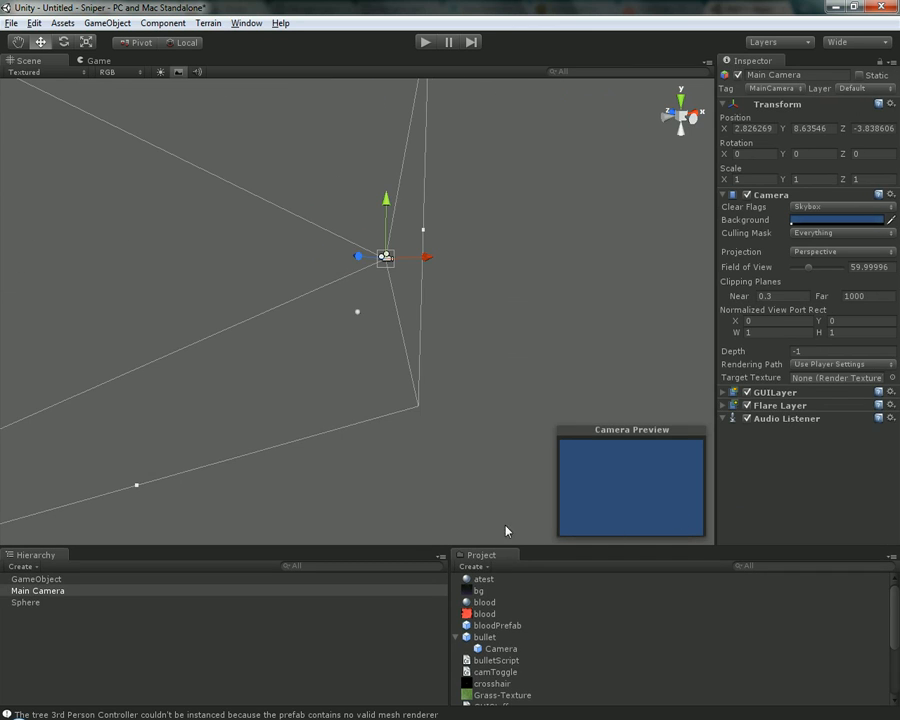
- Float the Inspector once more and restore the standard Wide layout
drag(752, 61, 782, 155)
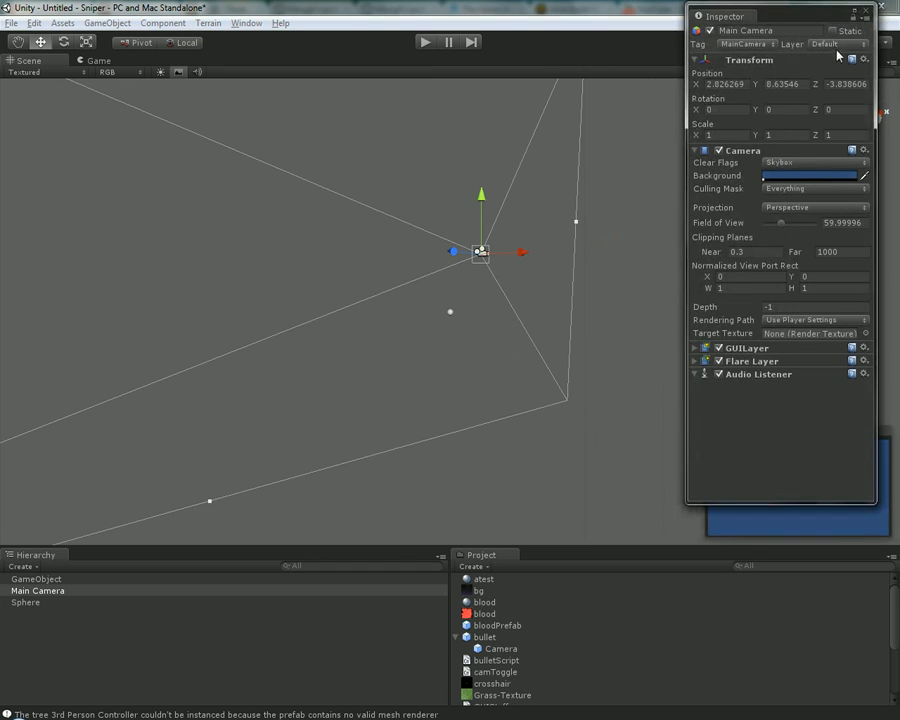
drag(812, 10, 611, 41)
click(872, 44)
click(806, 90)
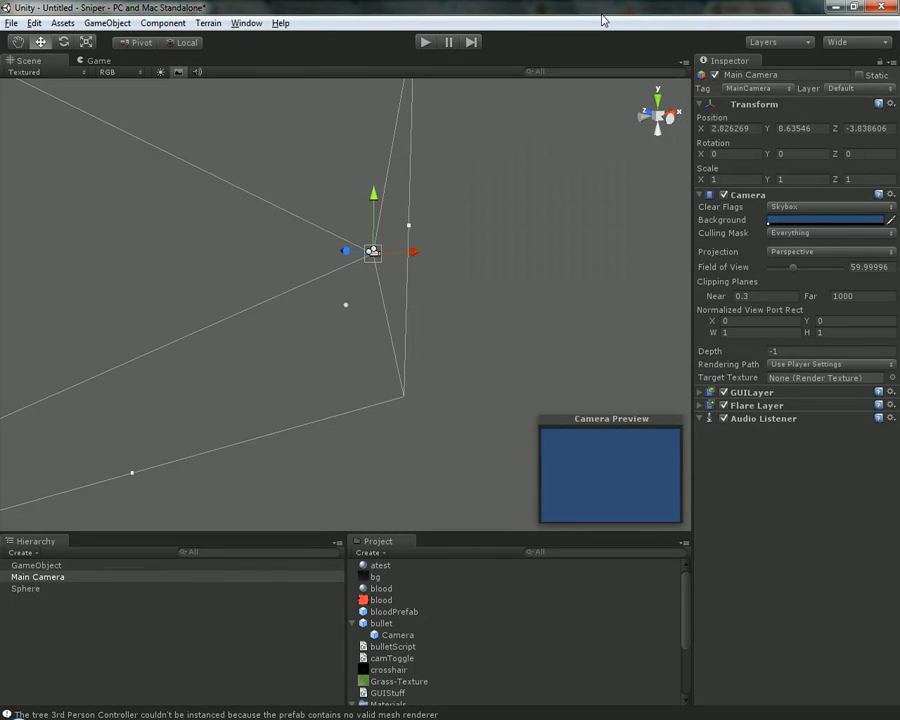
- Compare the Game view with the Scene view, ending in the Scene view
click(97, 61)
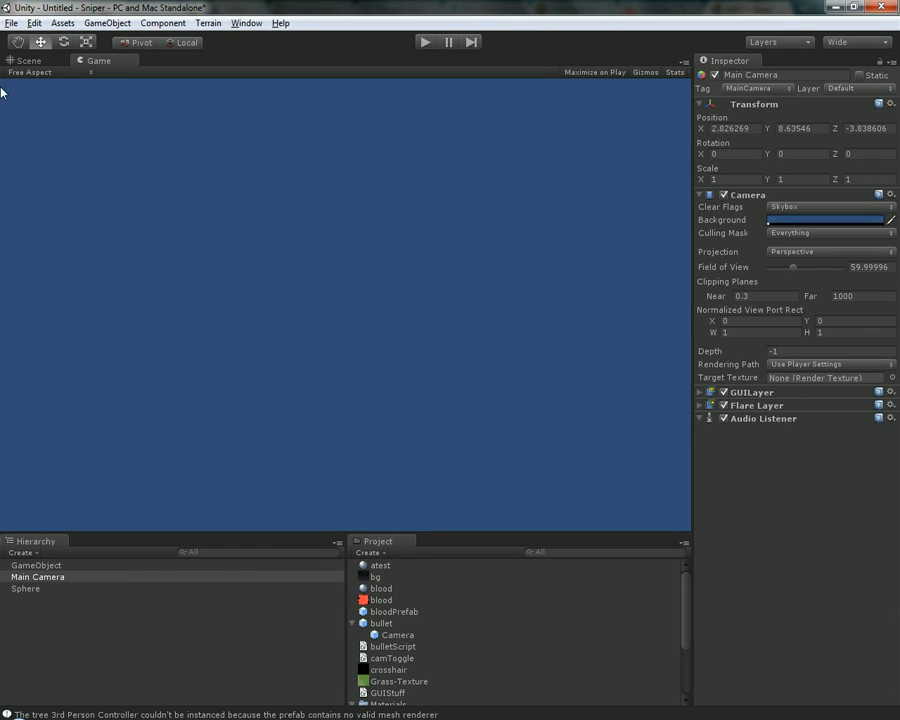
click(29, 62)
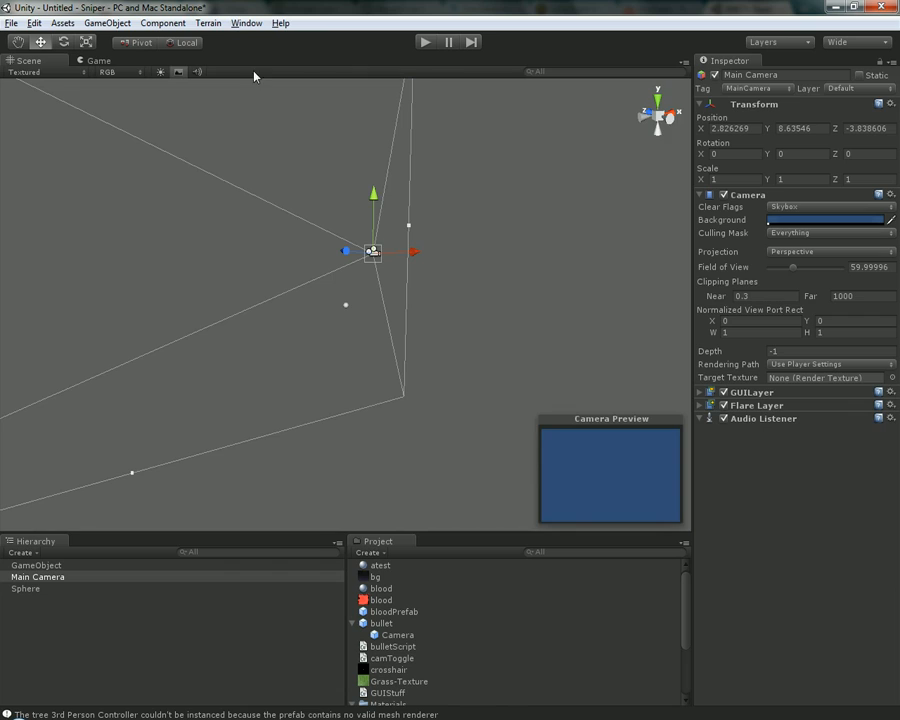
click(97, 61)
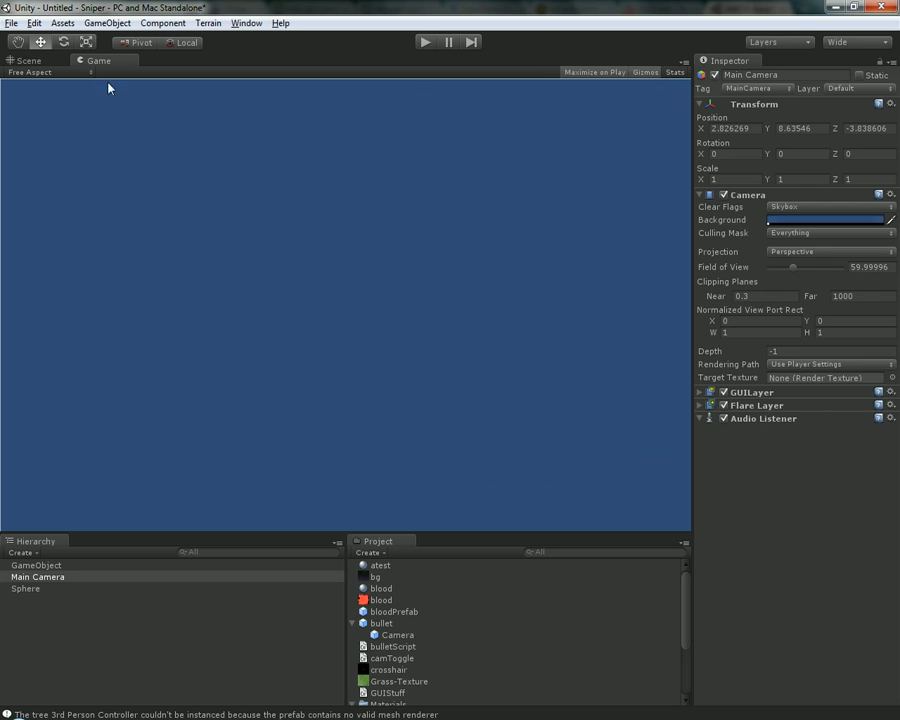
click(26, 60)
- Raise the sphere to about Y 9.6 and move the Main Camera to about X -0.66, Y 10.09 to frame it
click(346, 306)
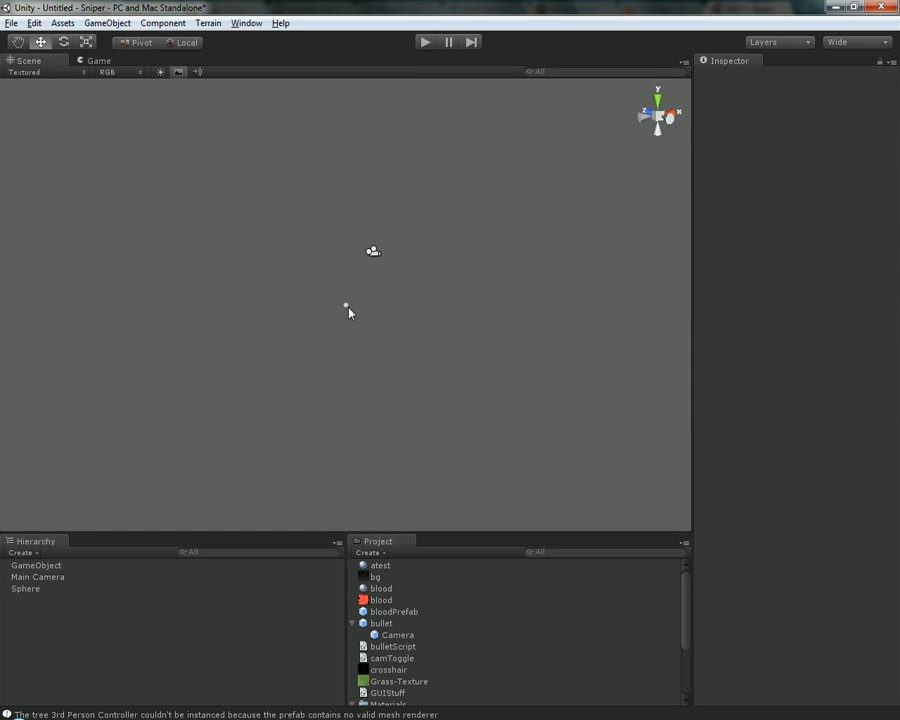
drag(346, 262, 344, 200)
click(373, 251)
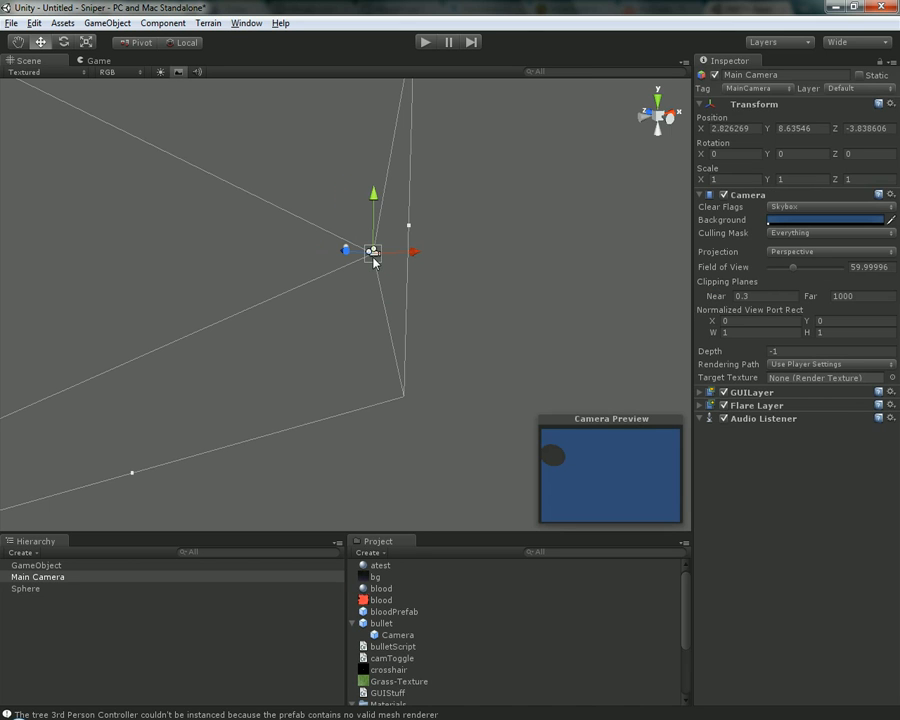
drag(414, 253, 394, 256)
mouse_move(352, 208)
mouse_down()
mouse_move(355, 192)
mouse_move(356, 202)
mouse_up()
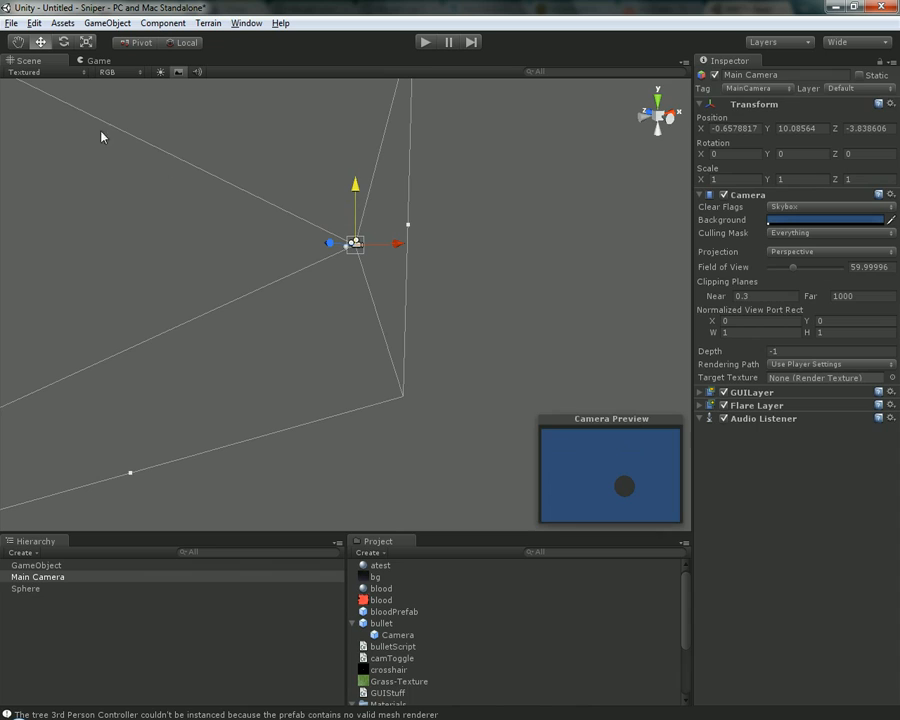
- Show the Game view and select the sphere after inspecting the empty GameObject
click(102, 60)
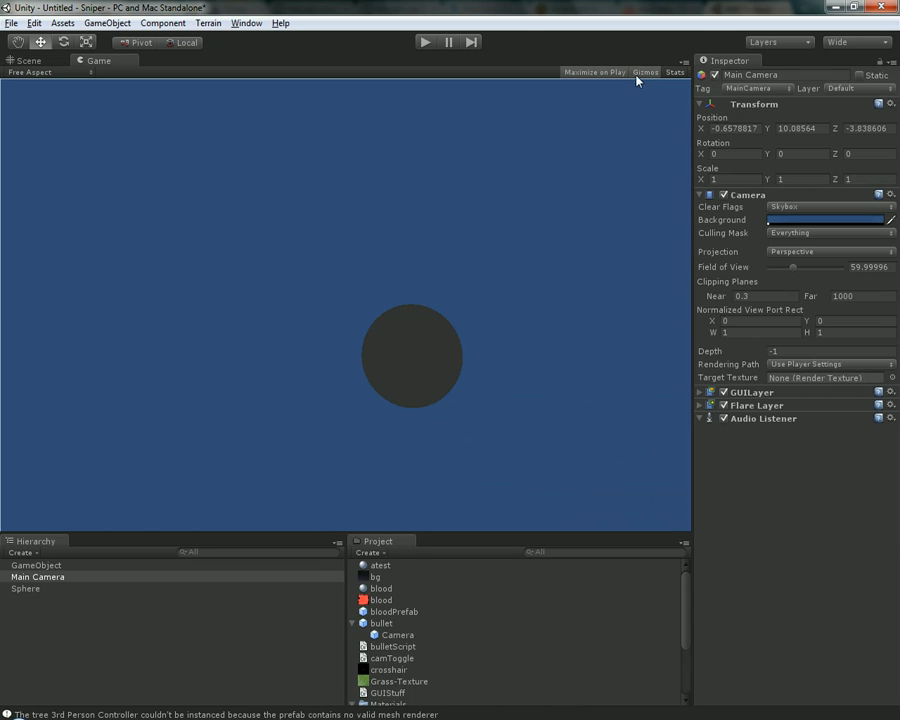
click(54, 577)
click(60, 566)
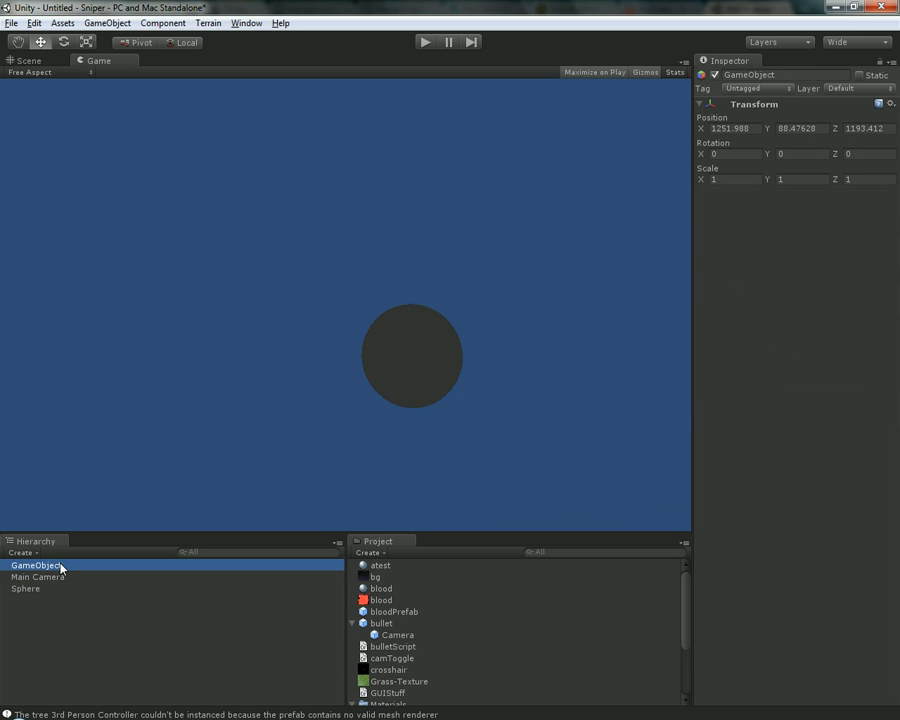
click(44, 592)
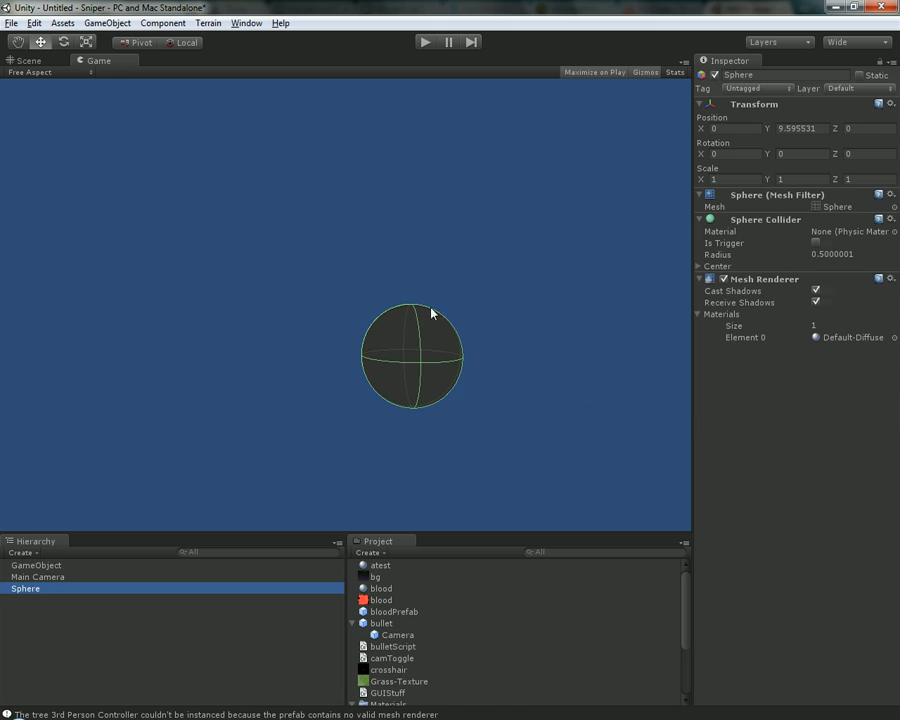
- Turn off gizmos in the Game view, and show and hide the rendering statistics
click(646, 72)
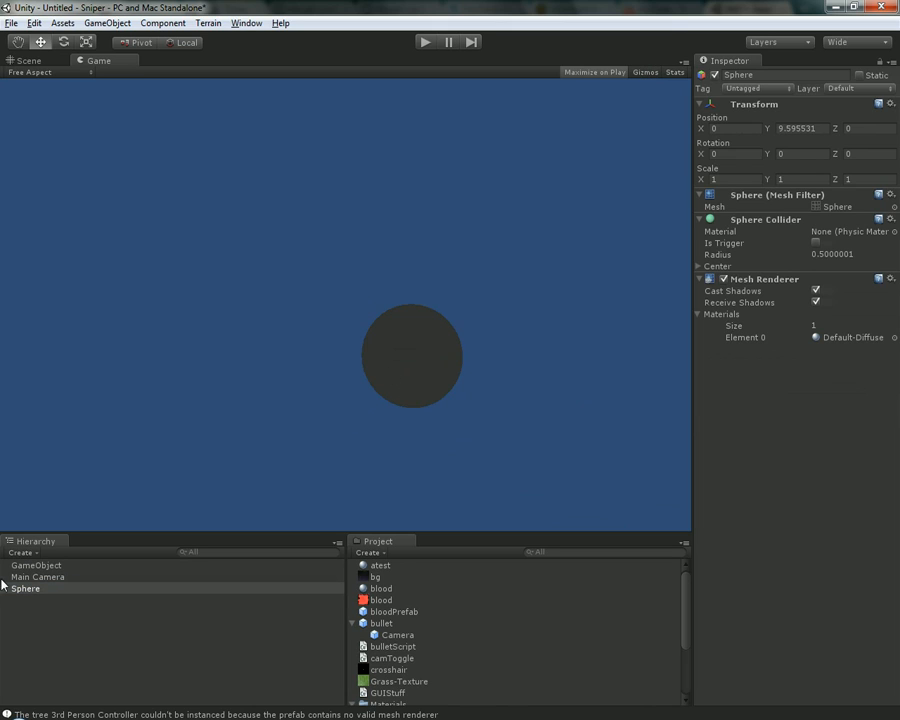
click(644, 74)
click(645, 74)
click(674, 72)
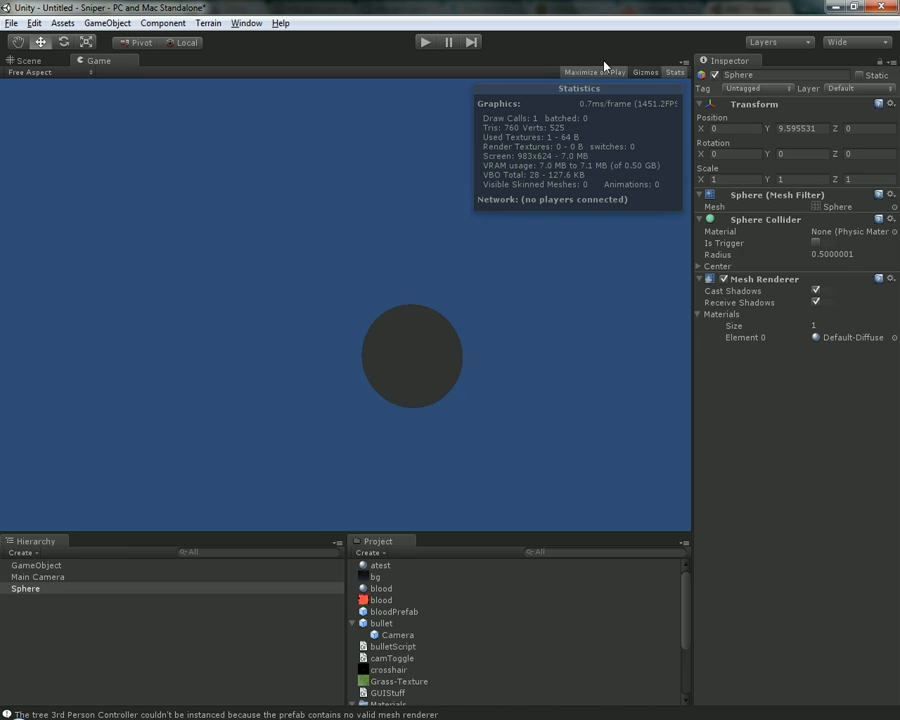
click(676, 73)
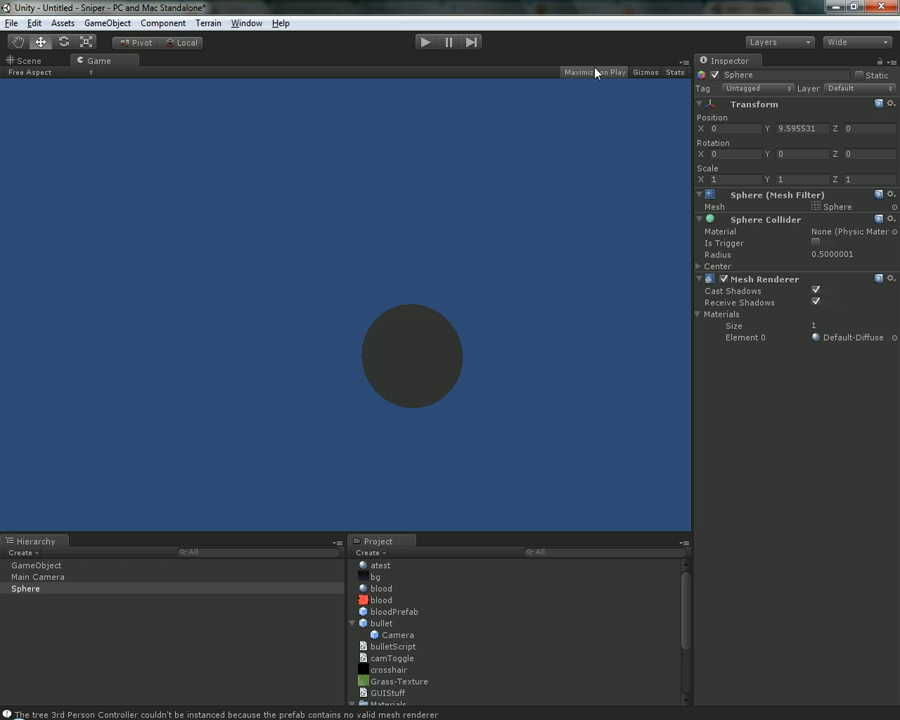
- Try the 4:3 and 3:2 aspect ratios in the Game view
click(76, 73)
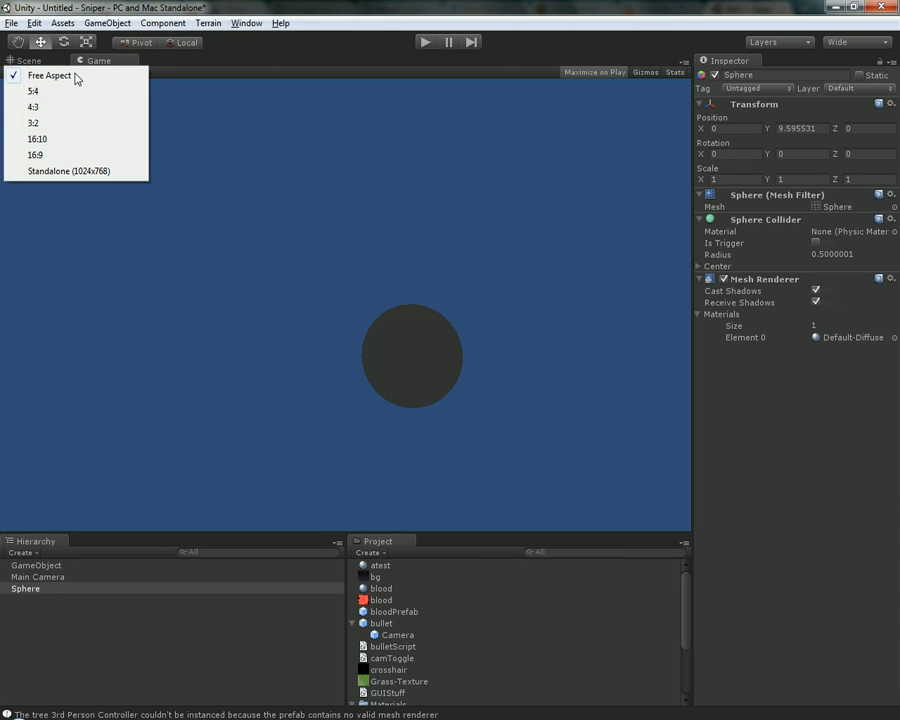
click(70, 107)
click(36, 74)
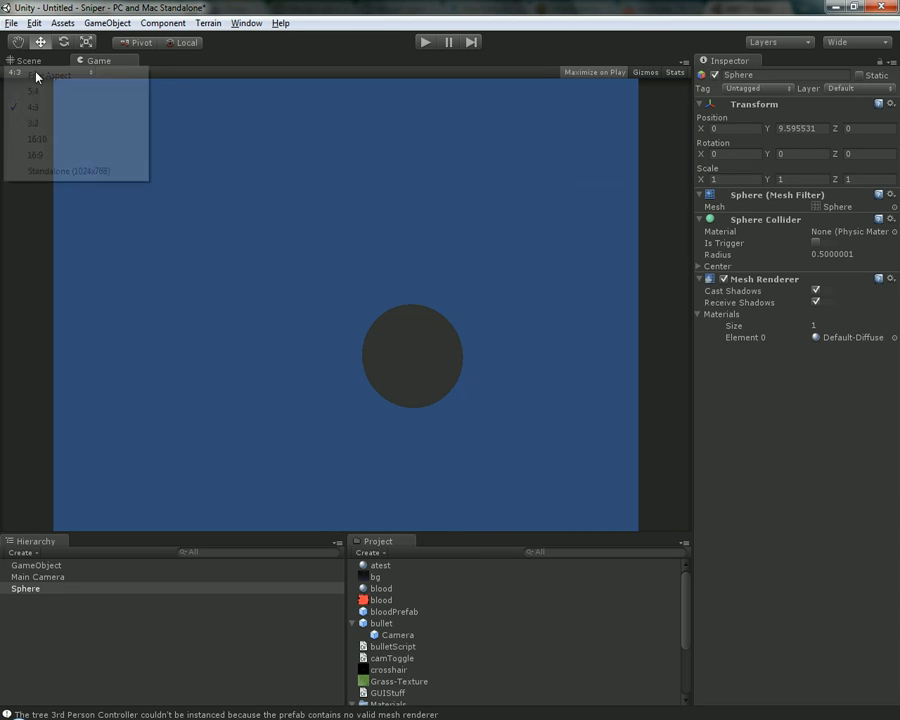
click(50, 122)
click(28, 60)
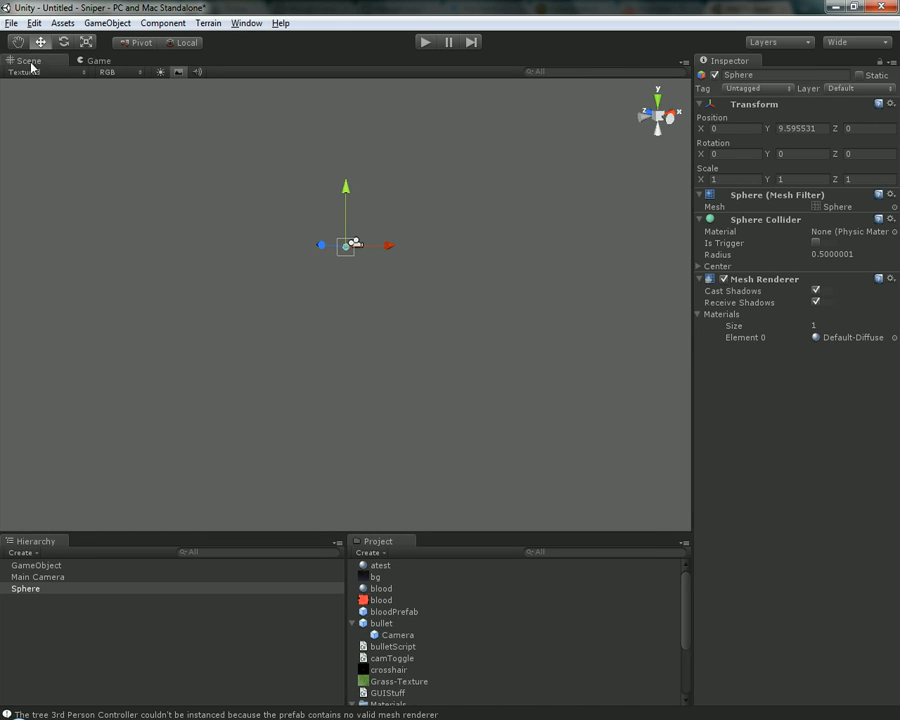
click(90, 60)
- Try the 16:9 and Standalone (1024x768) Game view sizes and reset the aspect to Free Aspect
click(42, 73)
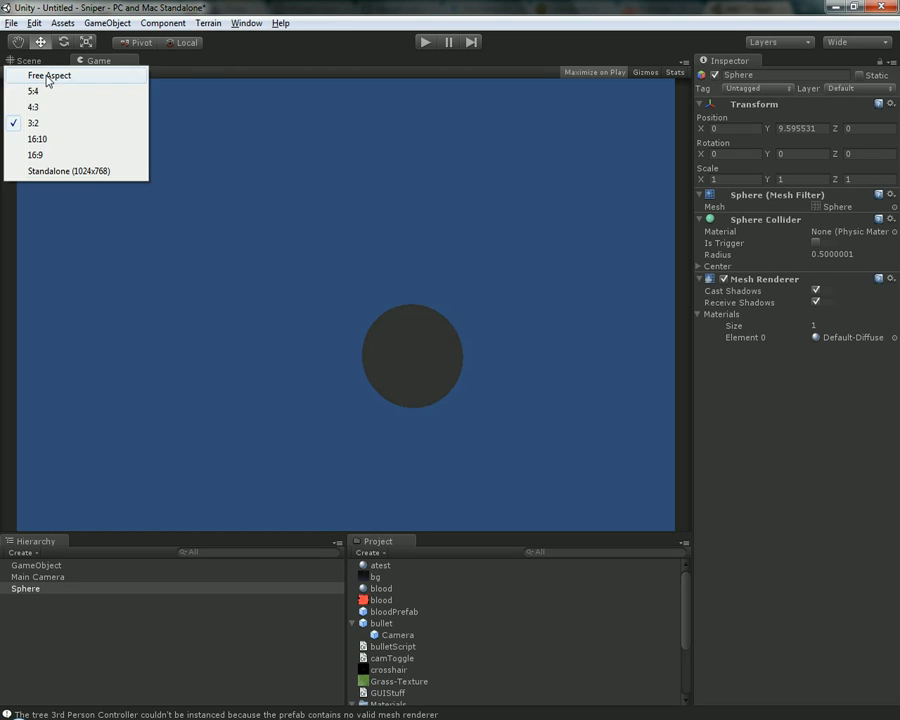
click(61, 157)
click(36, 73)
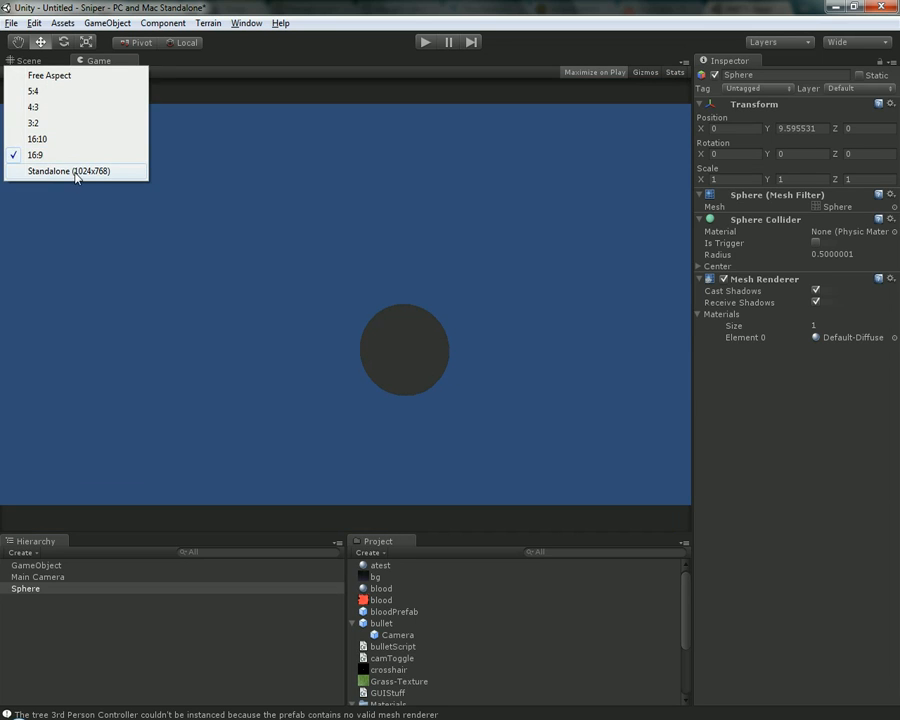
click(75, 171)
click(62, 73)
click(66, 78)
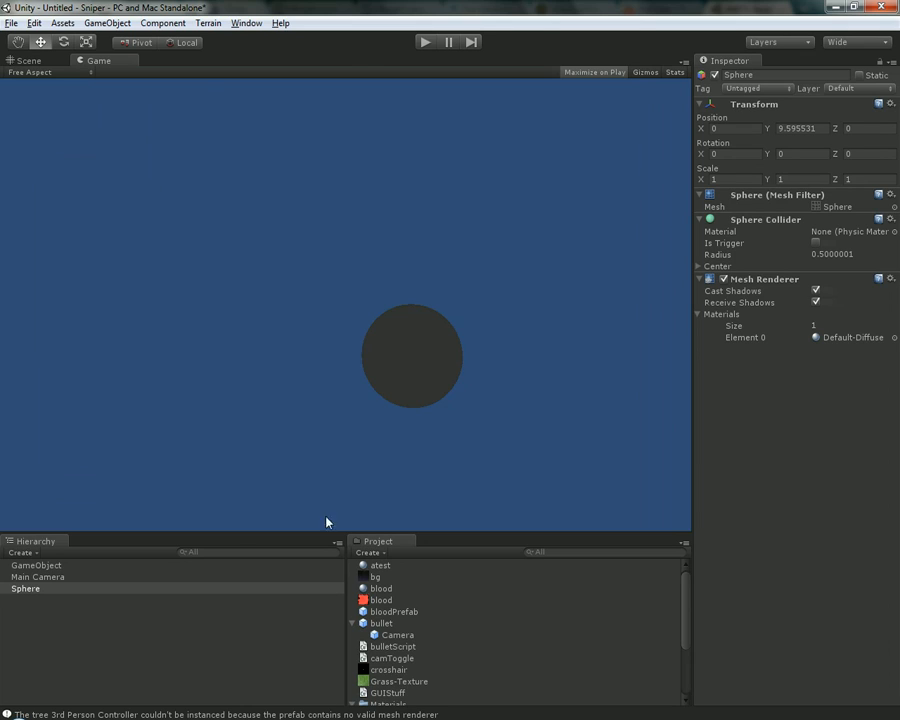
- Set the Game view's aspect ratio to 4:3 and return to the Scene view
click(47, 76)
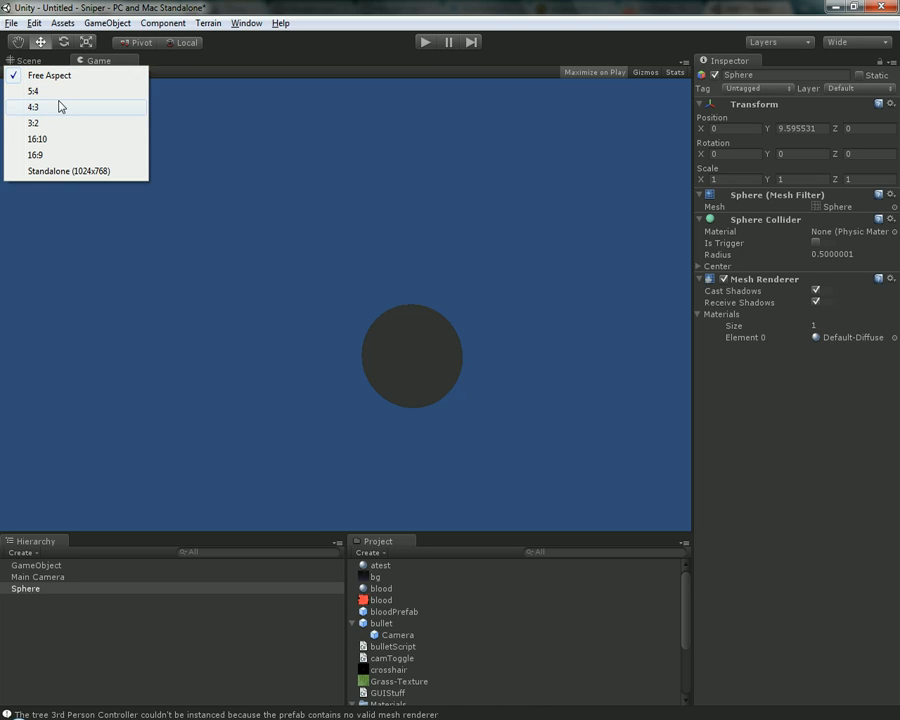
click(60, 106)
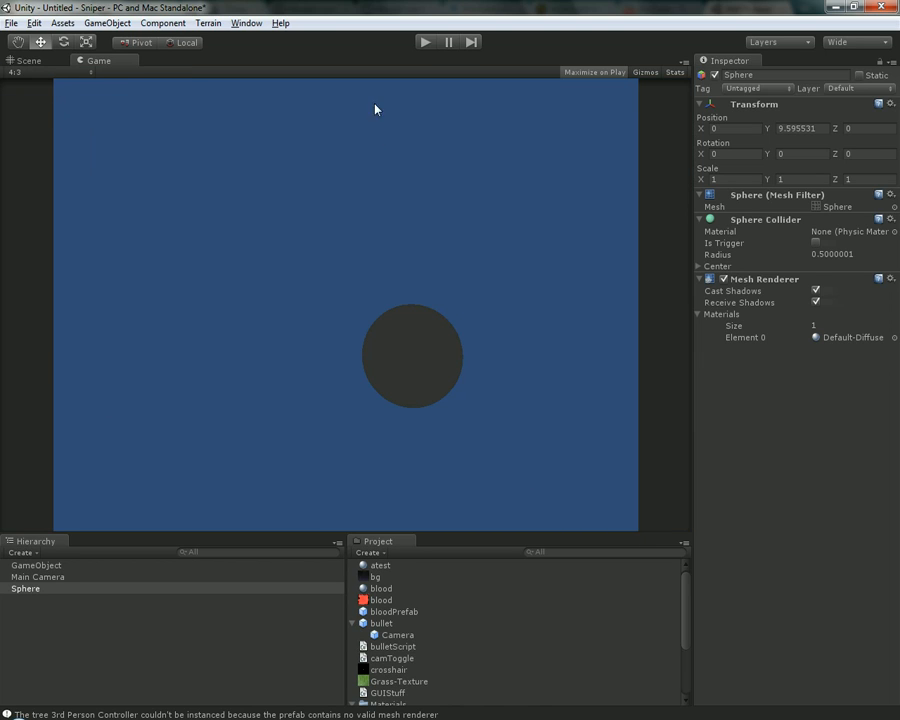
click(30, 61)
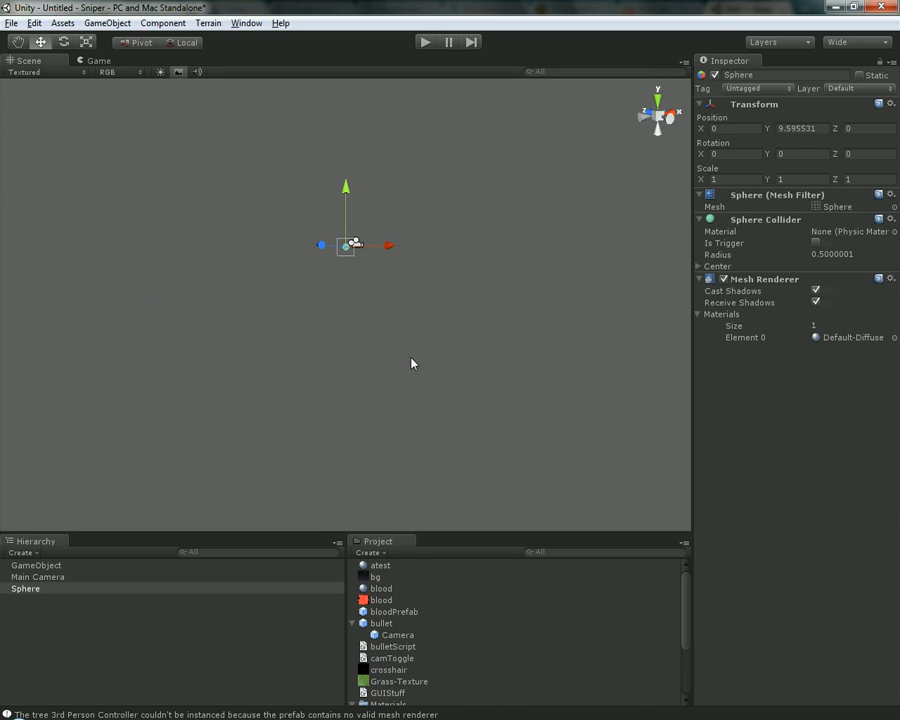
- Frame the sphere in the Scene view, examine it from an angle, and select the Main Camera to view its preview
key(f)
alt+drag(450, 300, 445, 367)
middle_drag(446, 367, 424, 338)
alt+right_drag(424, 338, 406, 614)
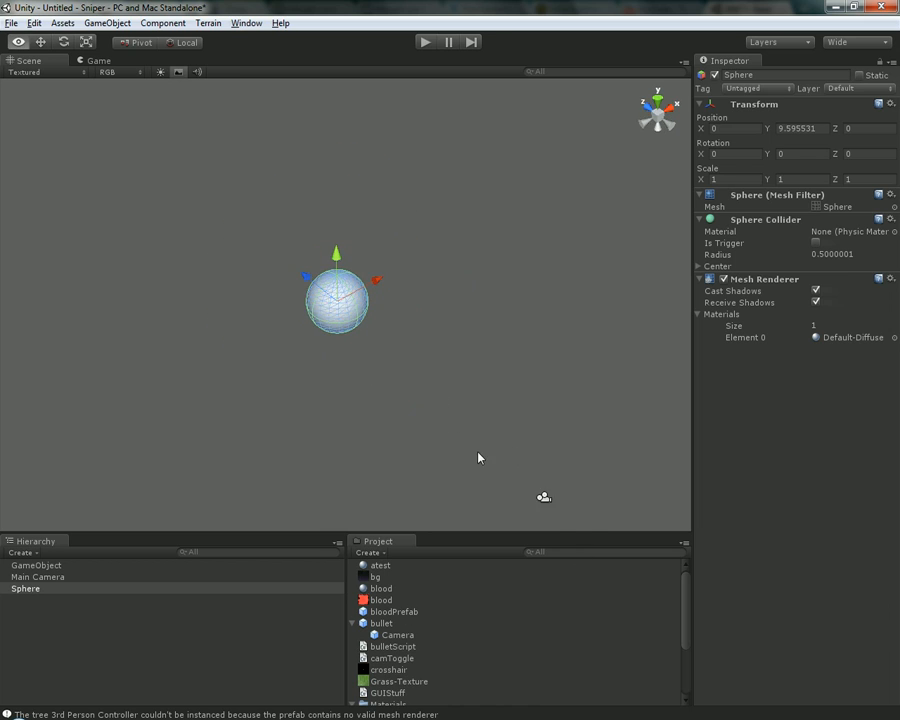
key(w)
click(494, 408)
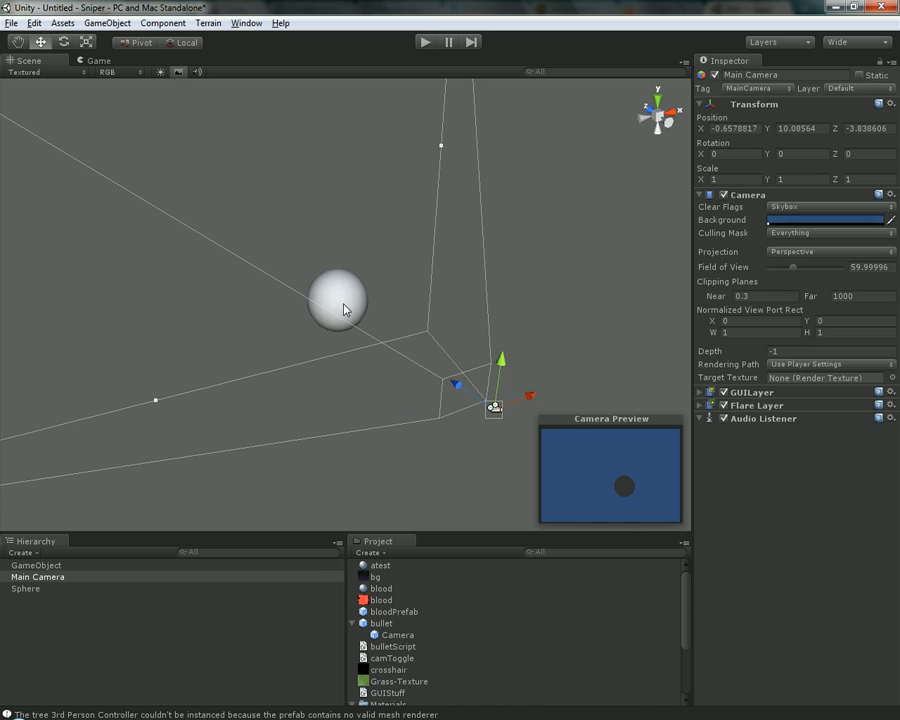
- Open the sniper scene without saving the untitled scene's changes, and briefly run it in play mode
drag(688, 592, 686, 636)
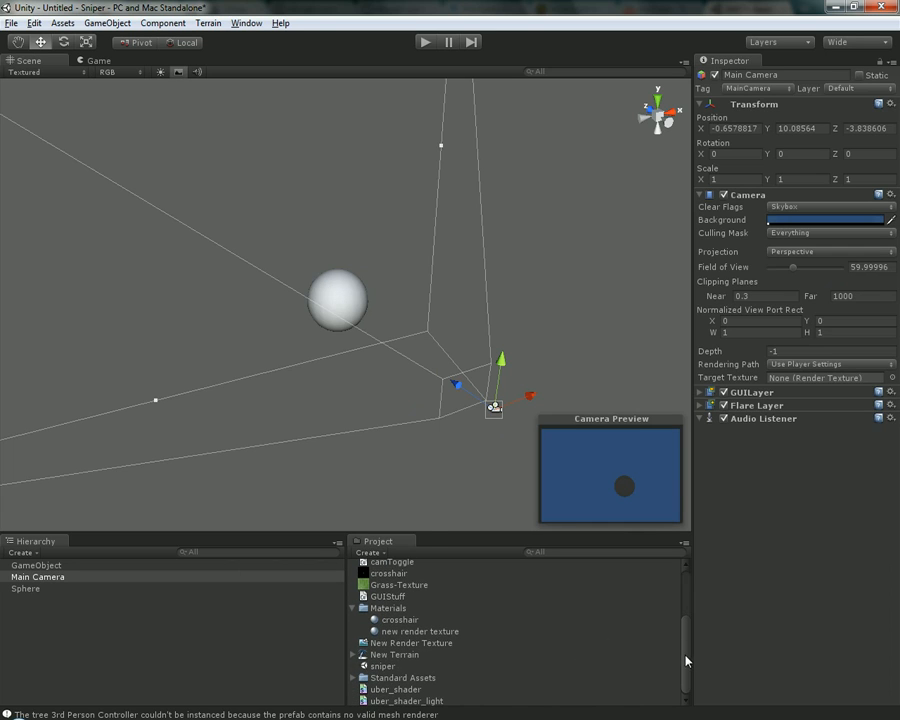
double_click(384, 666)
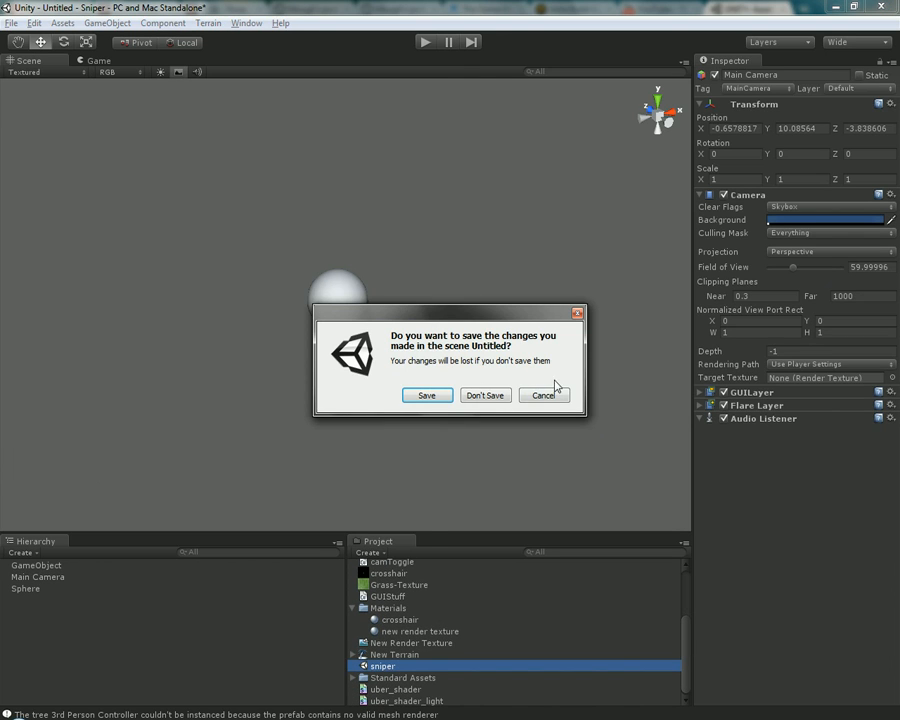
click(485, 395)
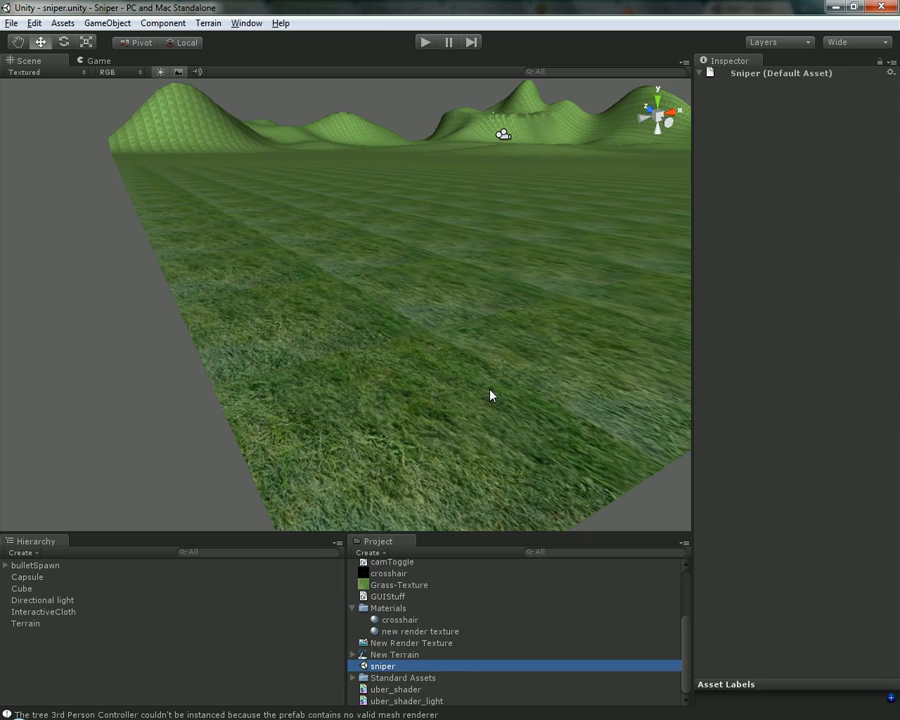
click(423, 42)
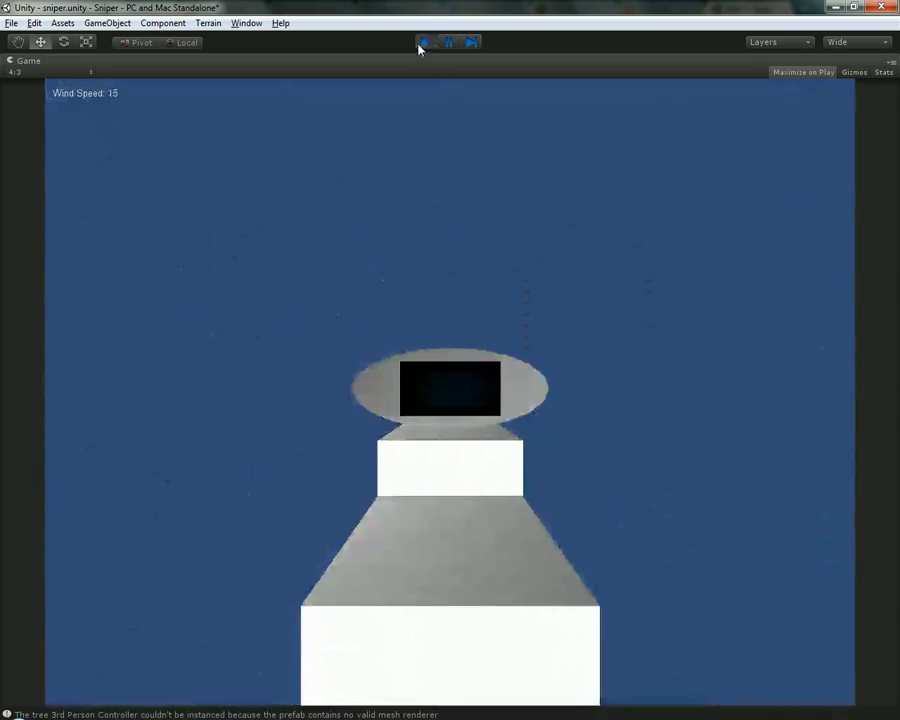
click(423, 42)
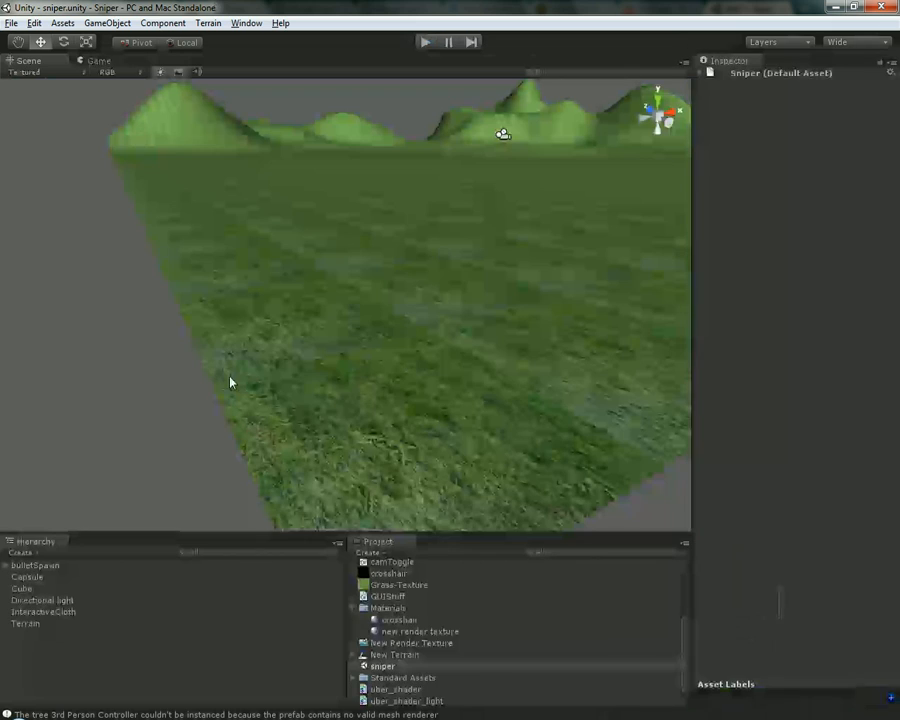
- Look through the components of the bulletSpawn, Capsule and Cube objects
click(35, 566)
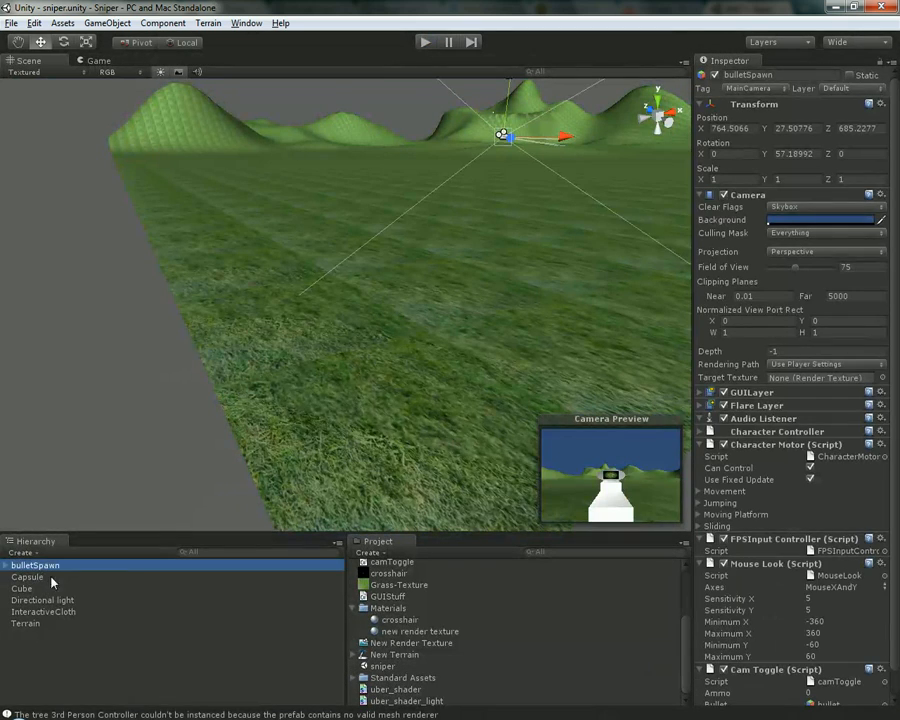
click(52, 589)
click(49, 578)
click(49, 589)
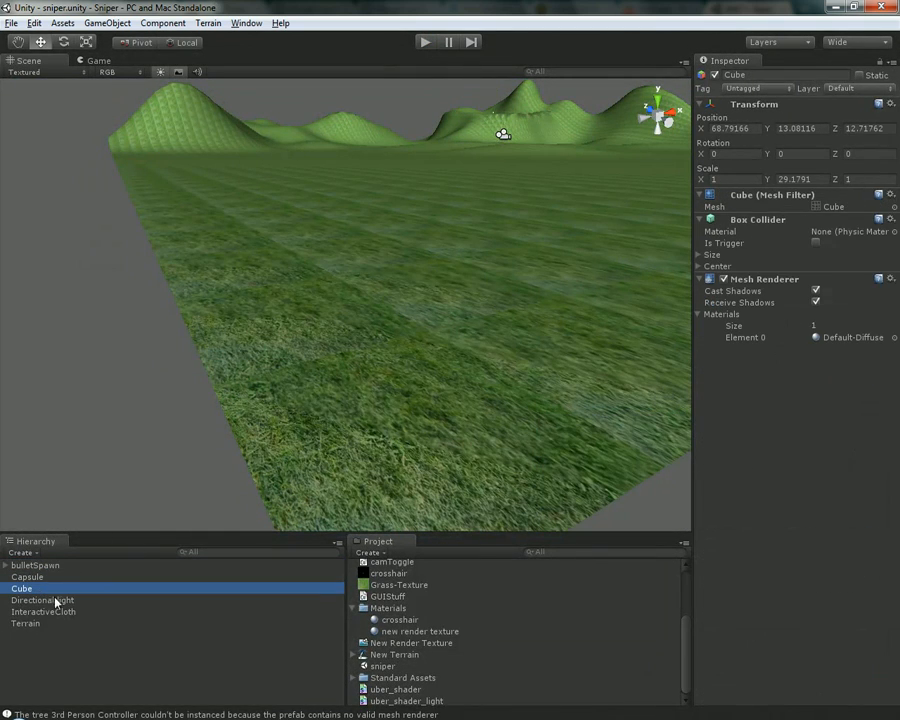
- Focus on the bulletSpawn object and examine its rifle model from the side and from behind the scope
click(32, 566)
key(f)
alt+drag(516, 275, 344, 278)
alt+middle_drag(344, 283, 376, 231)
alt+right_drag(376, 231, 207, 335)
alt+middle_drag(207, 335, 311, 368)
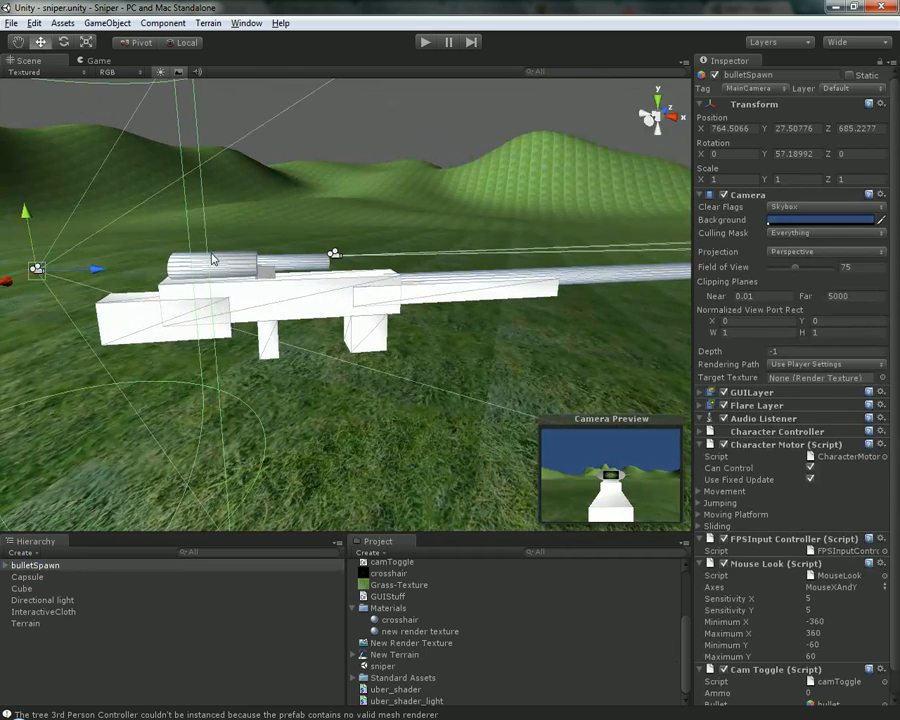
middle_drag(550, 288, 468, 304)
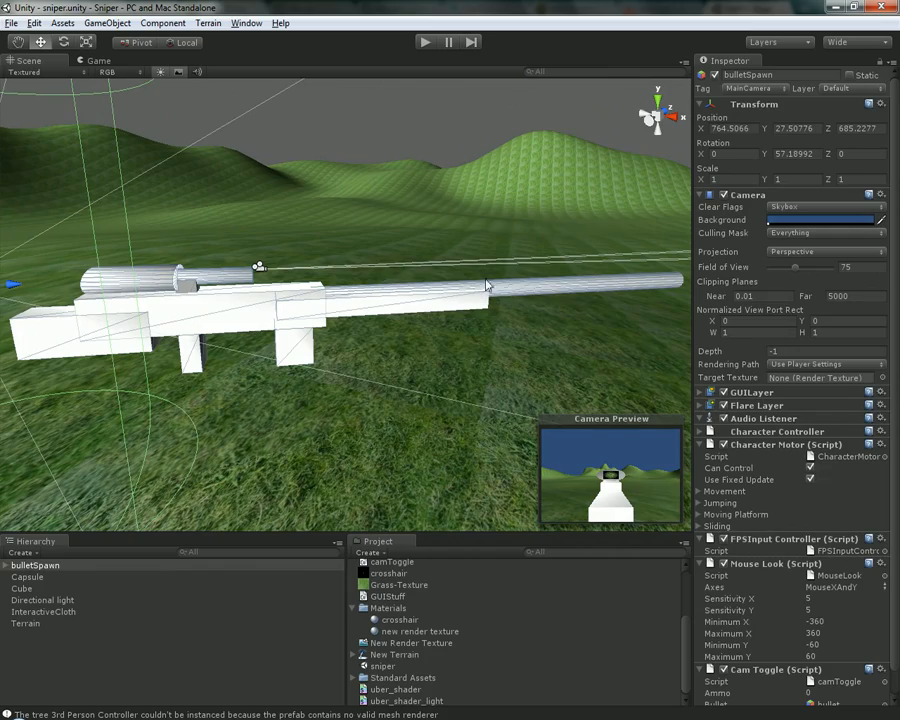
alt+drag(300, 287, 367, 303)
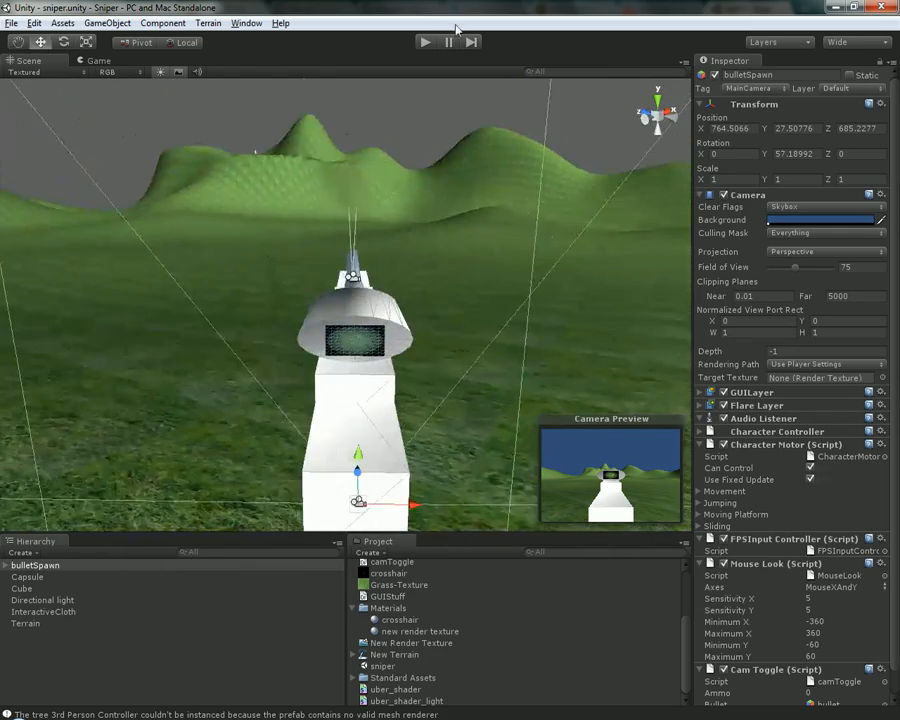
- Run the sniper game, aim through the rifle's scope and fire a shot
key(ctrl+p)
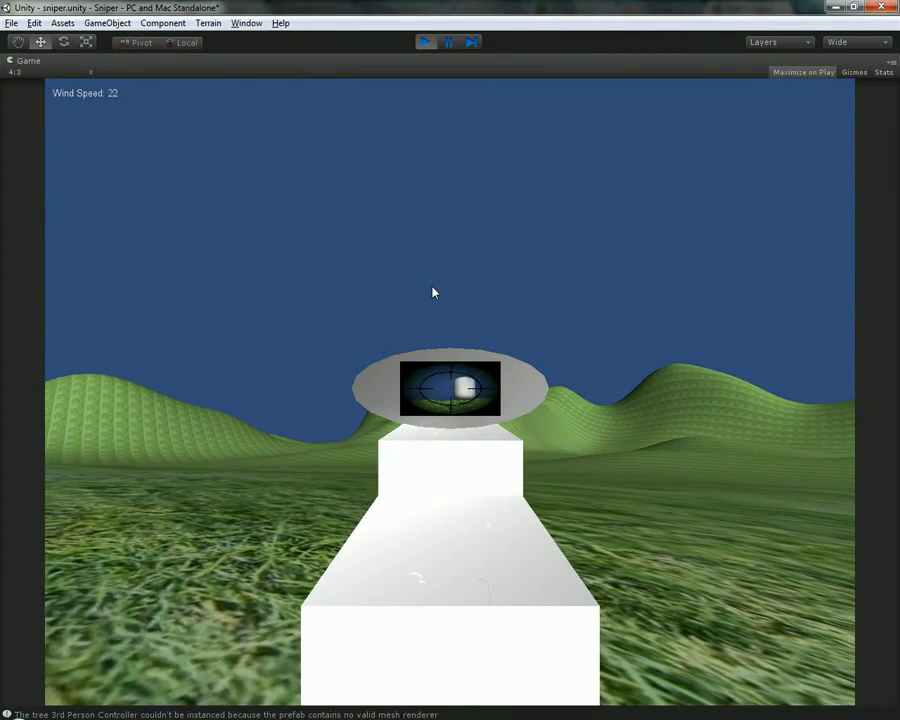
right_click(432, 292)
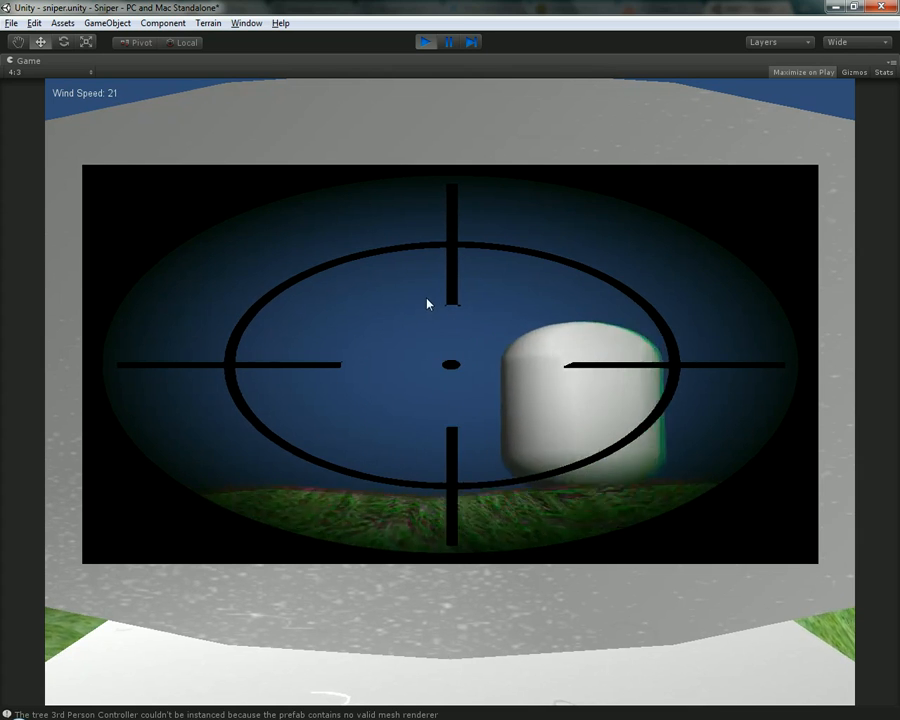
click(425, 300)
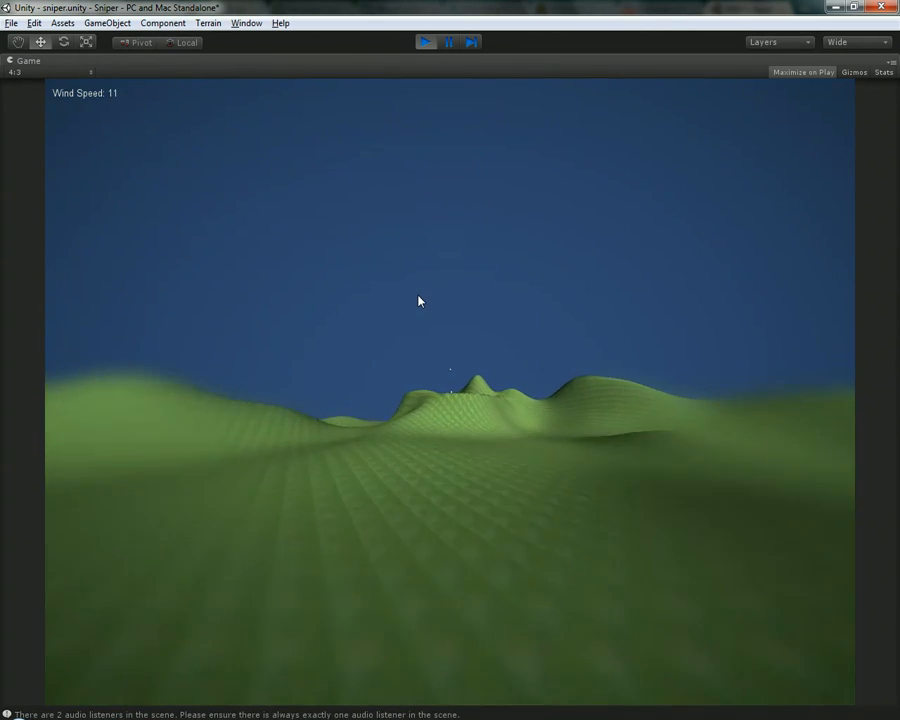
key(w)
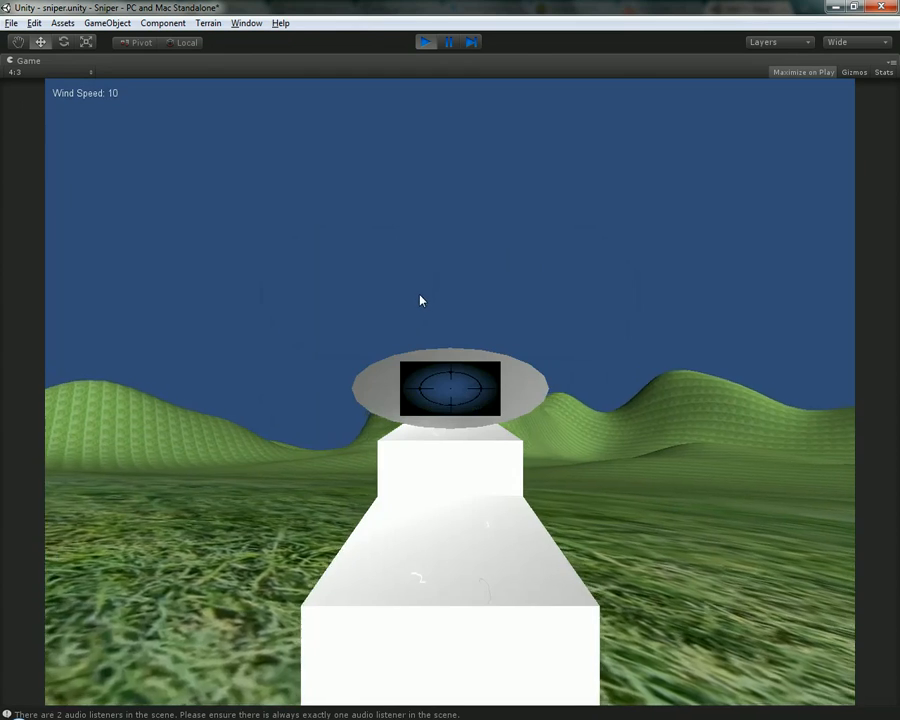
- Aim through the scope again, fire at the white target, leave the scope view and stop play mode
right_click(418, 295)
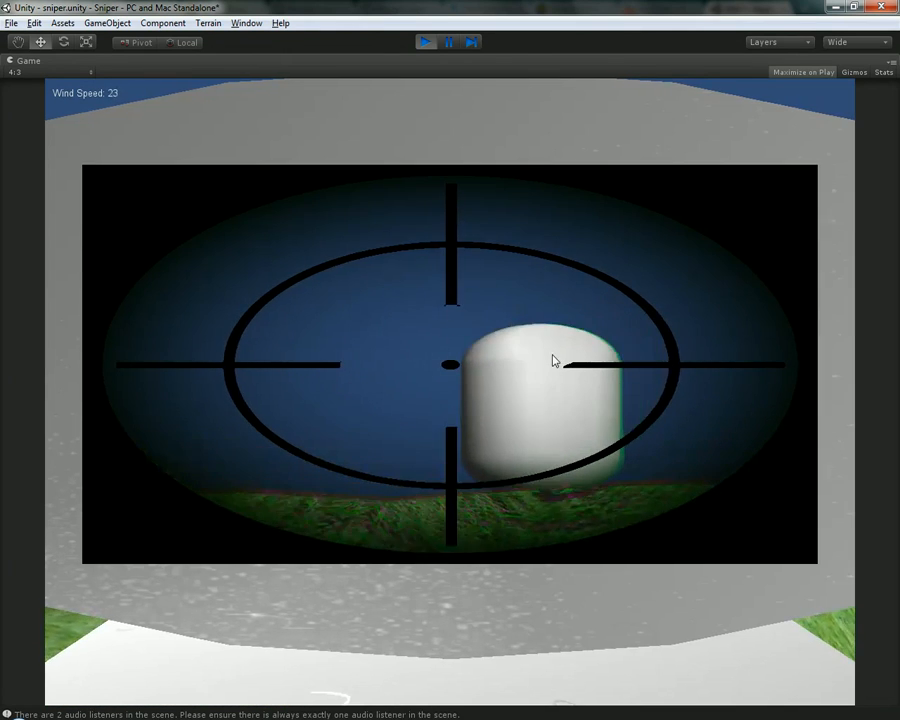
click(548, 361)
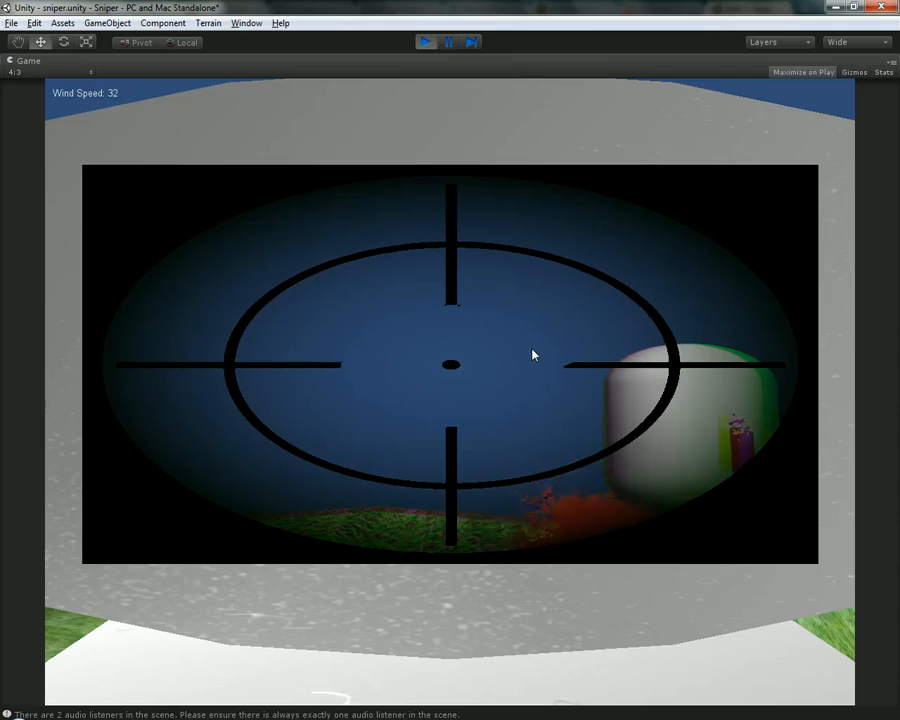
right_click(531, 350)
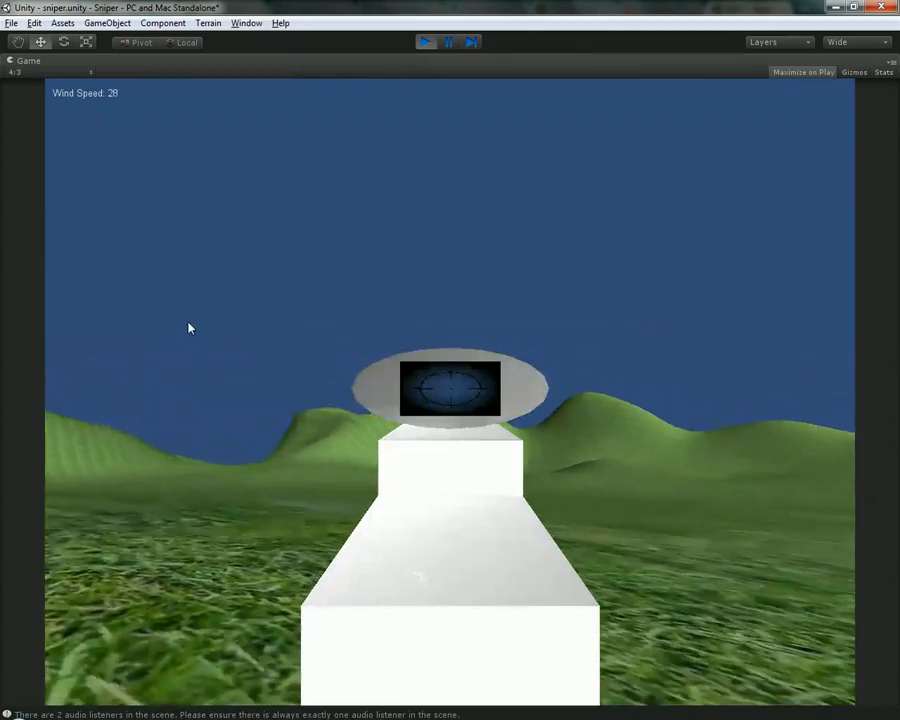
right_click(193, 326)
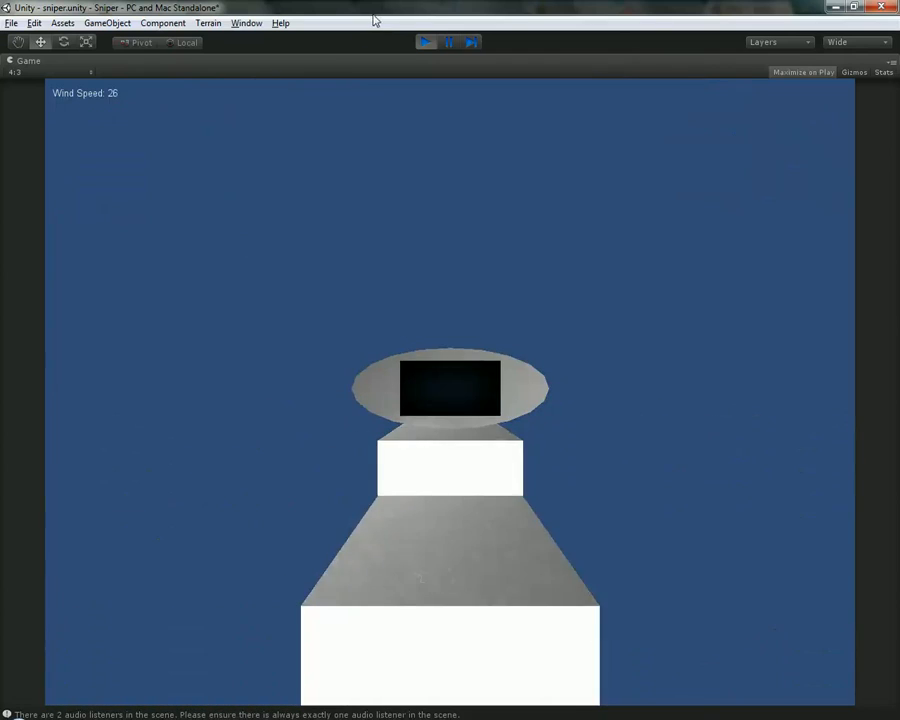
click(422, 41)
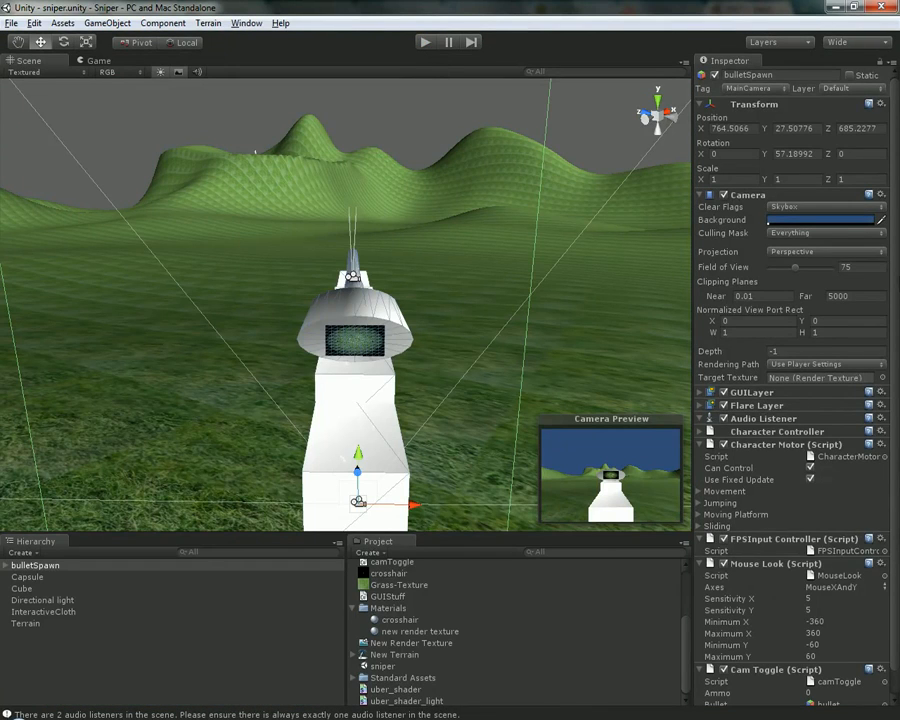
scroll(895, 481, down, 1)
scroll(895, 481, up, 1)
drag(688, 659, 684, 685)
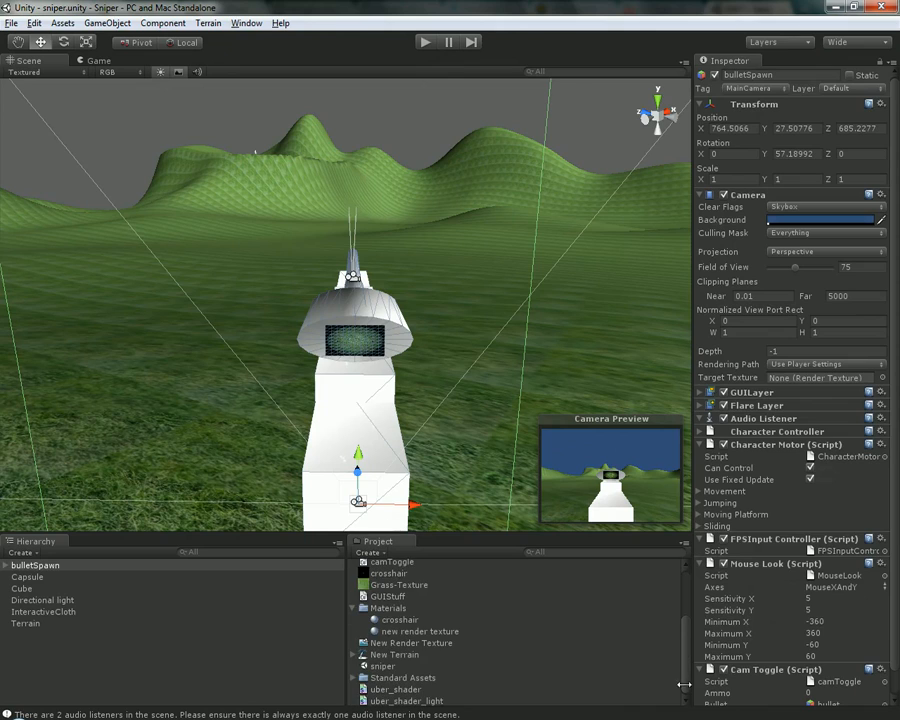